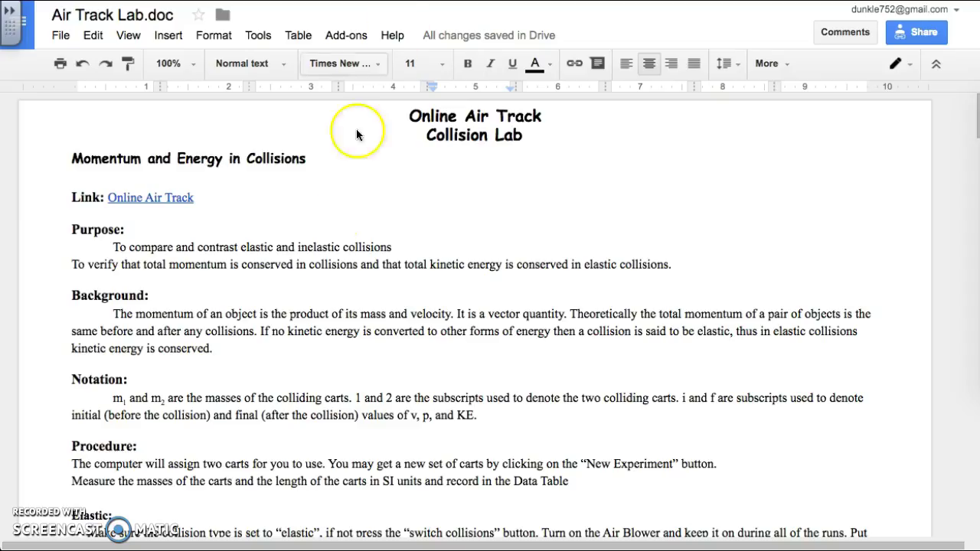
Step: Examine the Air Track Lab document's pre-lab questions, labelled simulation diagram and the collision data tables
scroll(325, 247, down, 15)
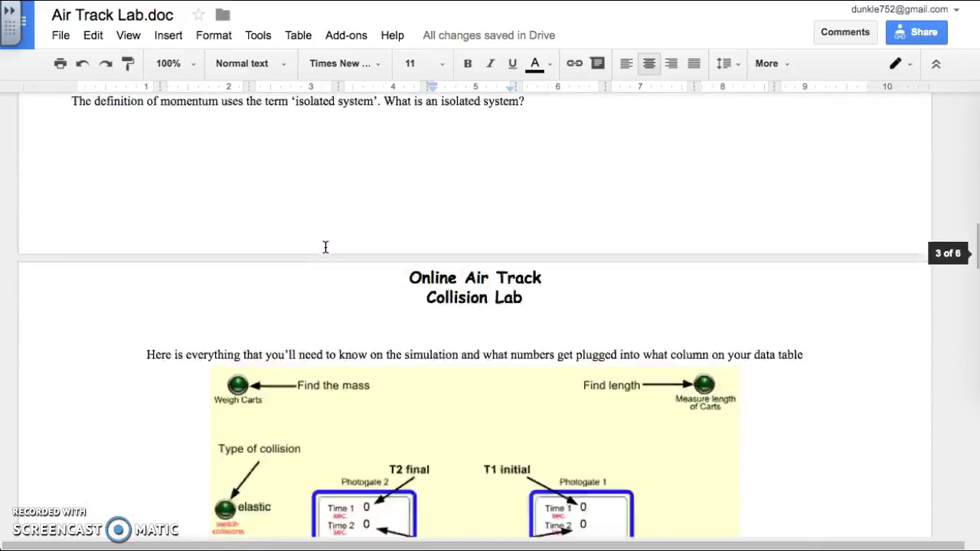
scroll(325, 247, up, 5)
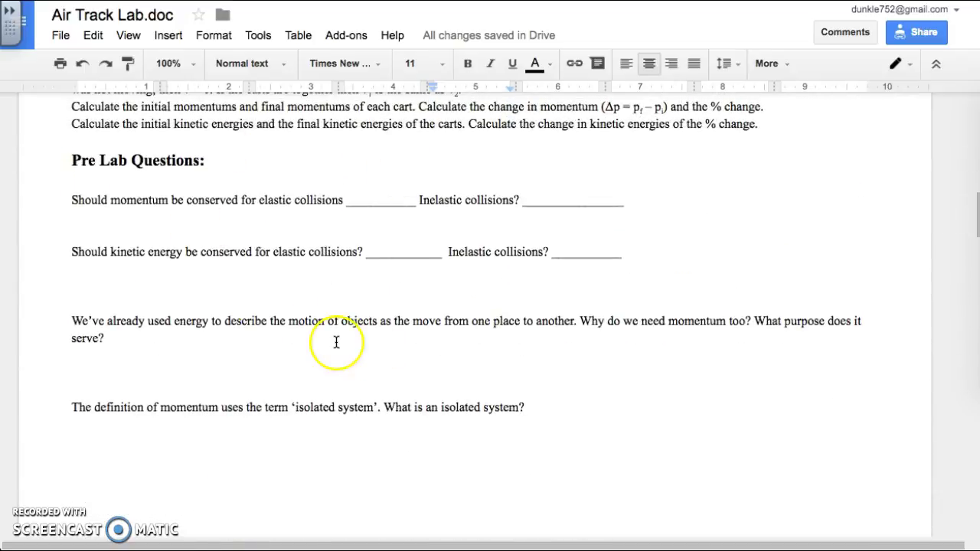
scroll(334, 341, down, 10)
scroll(335, 343, up, 2)
scroll(335, 343, up, 2)
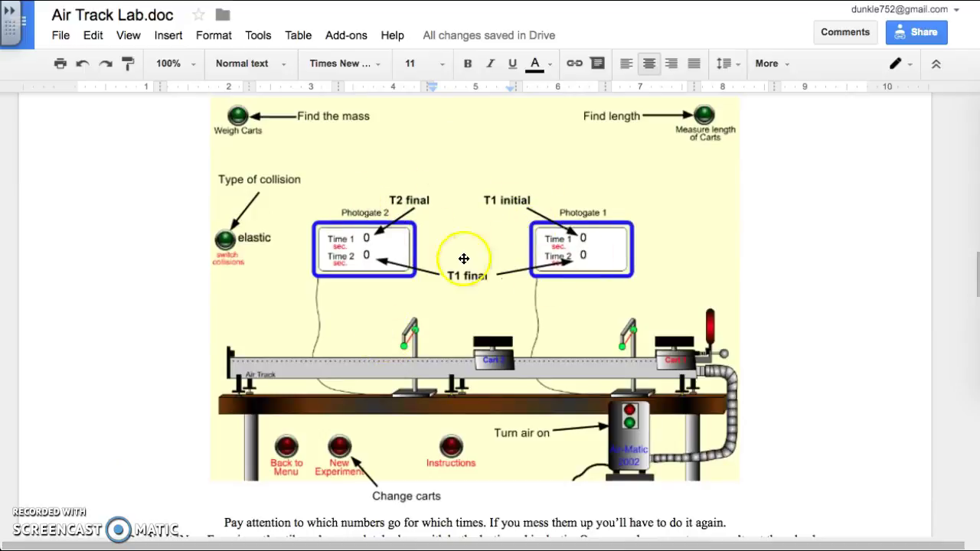
scroll(424, 289, up, 1)
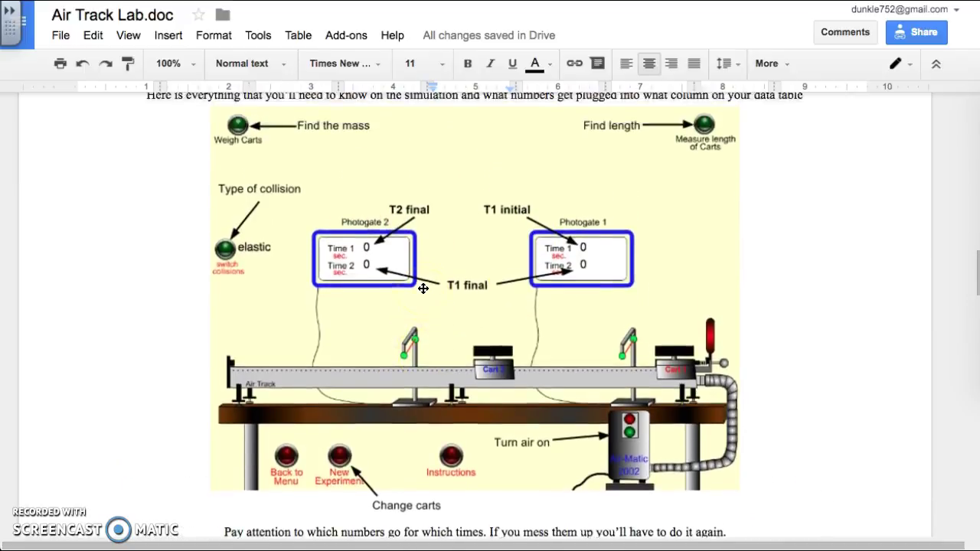
scroll(423, 288, down, 10)
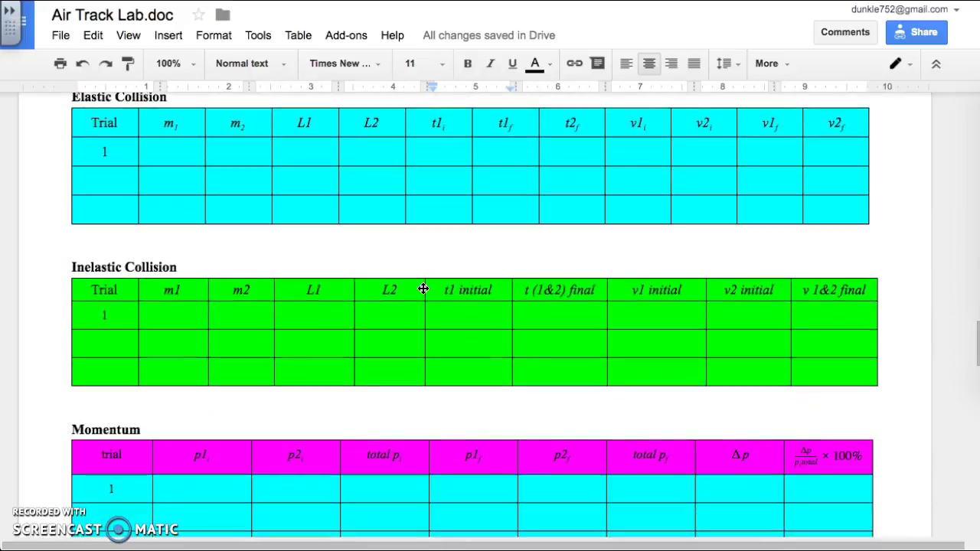
scroll(424, 289, up, 1)
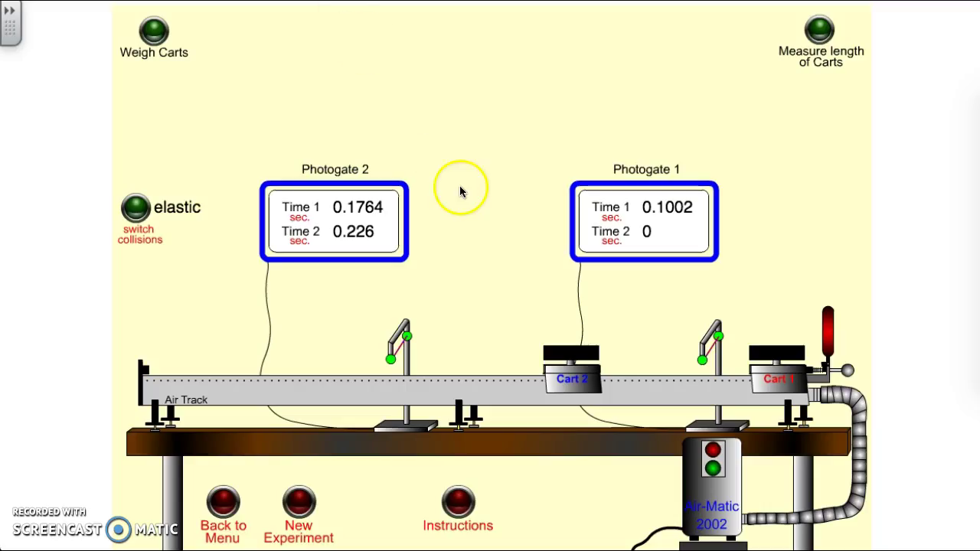
Step: Weigh Cart 1 in the air track simulation and record 5429 as m1 for trial 1 of the Elastic Collision table
click(153, 31)
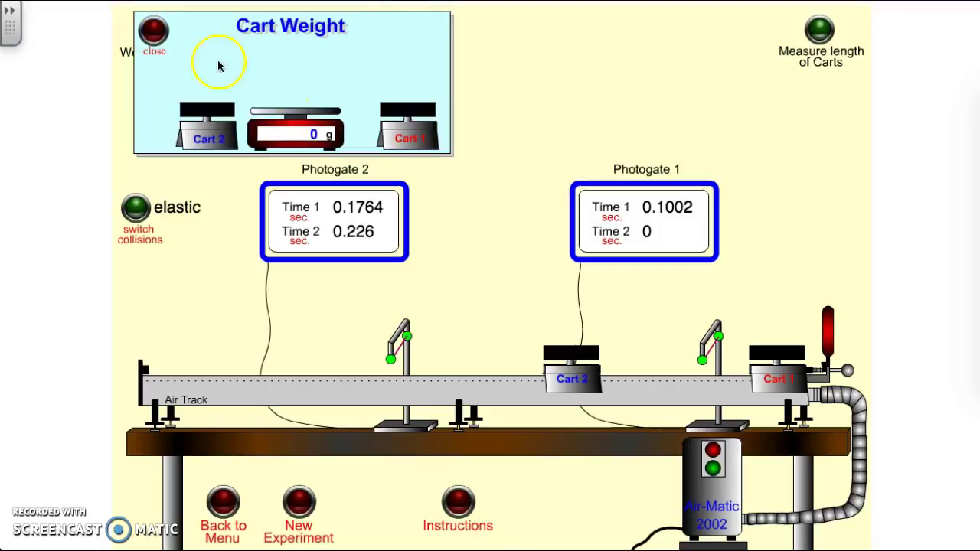
drag(410, 142, 287, 95)
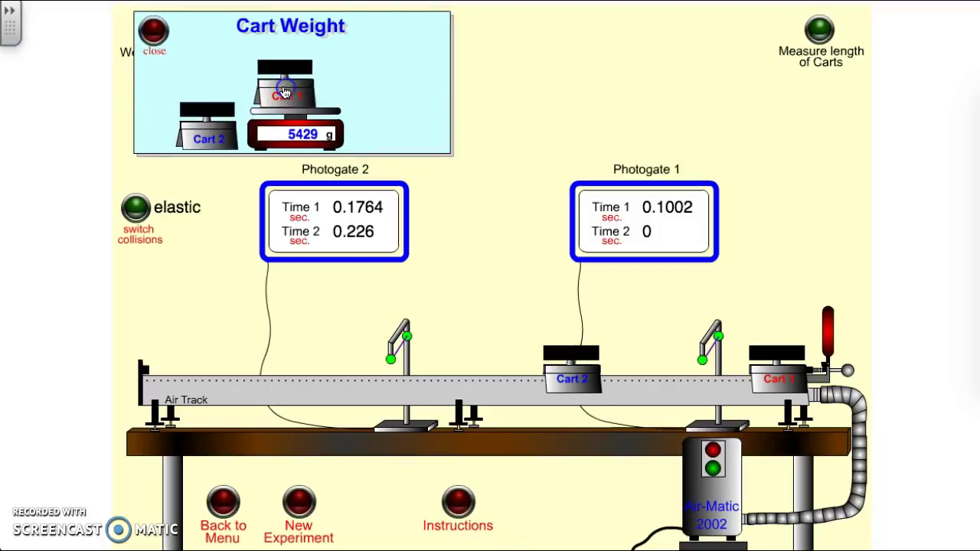
click(153, 34)
click(152, 35)
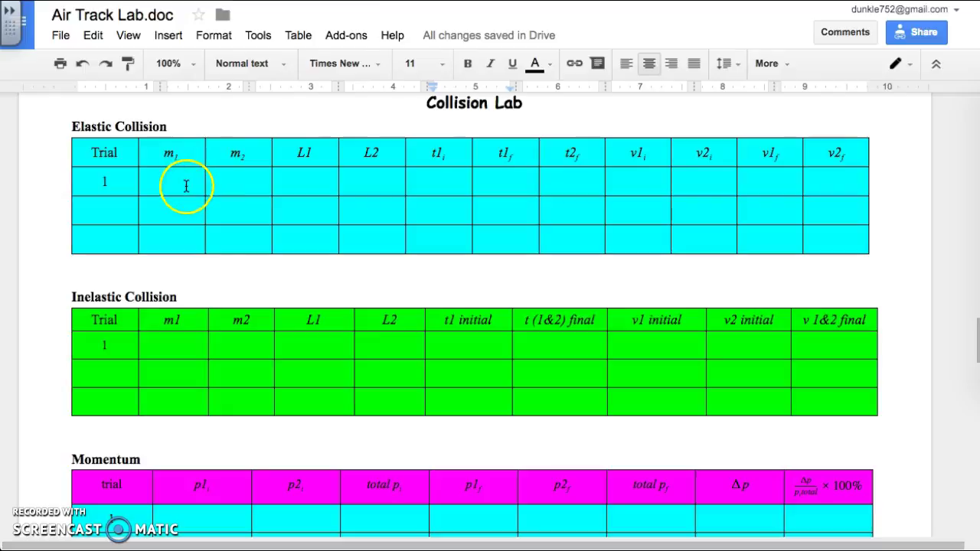
click(187, 186)
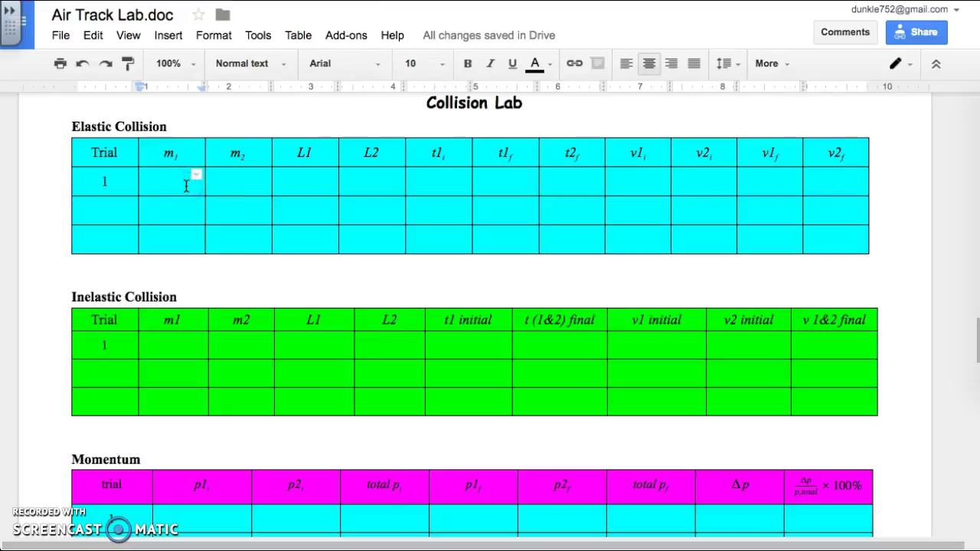
text(5429)
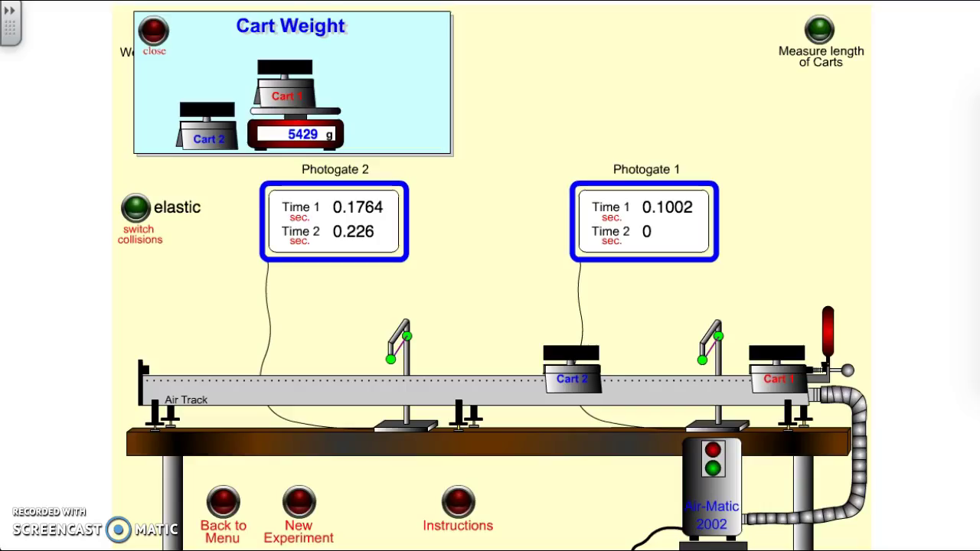
Step: Replace Cart 1 with Cart 2 on the simulation's scale and record 6813 as m2 in elastic trial 1
drag(291, 91, 411, 110)
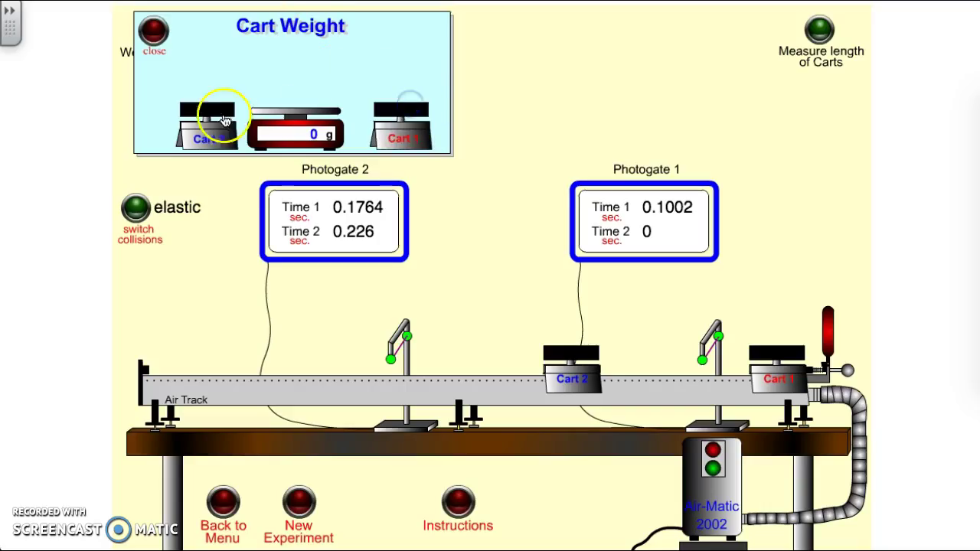
drag(208, 130, 288, 73)
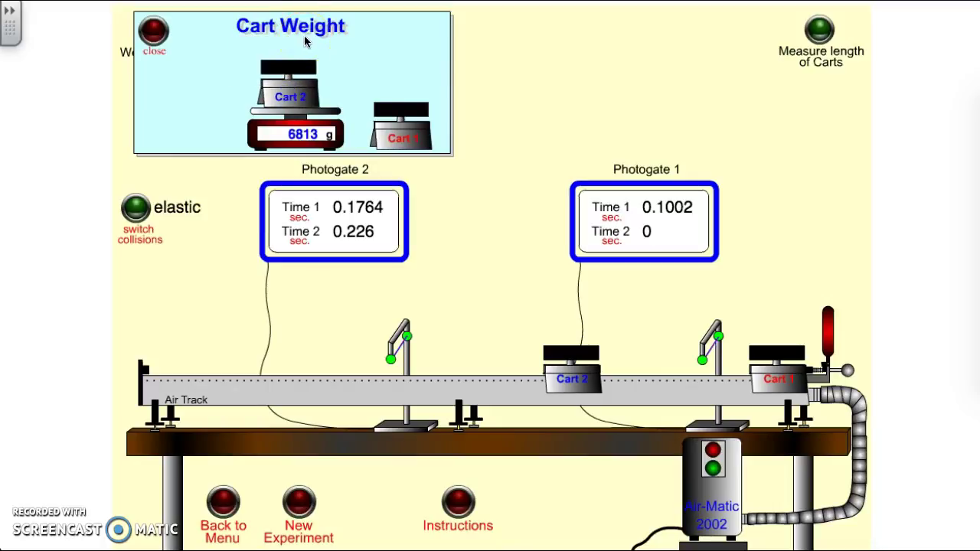
drag(304, 81, 298, 22)
key(alt+Tab)
click(367, 114)
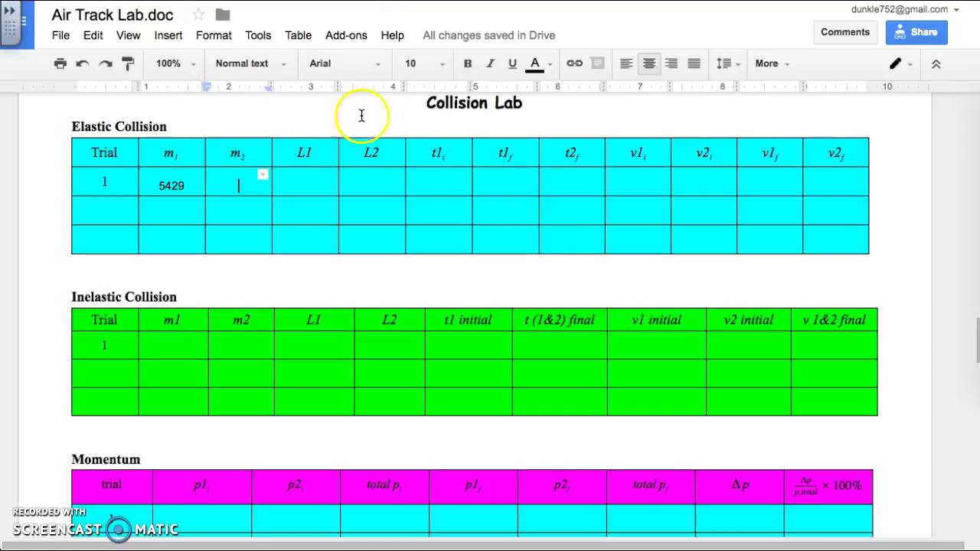
text(6813)
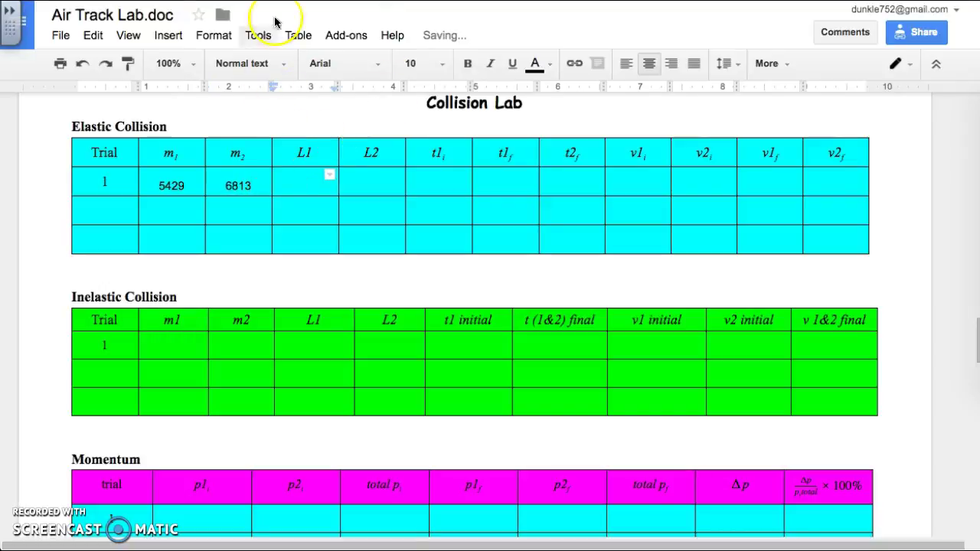
Step: Measure both carts with the simulation's ruler and record L1 as 14.5 and L2 as 11.5 in elastic trial 1
key(alt+Tab)
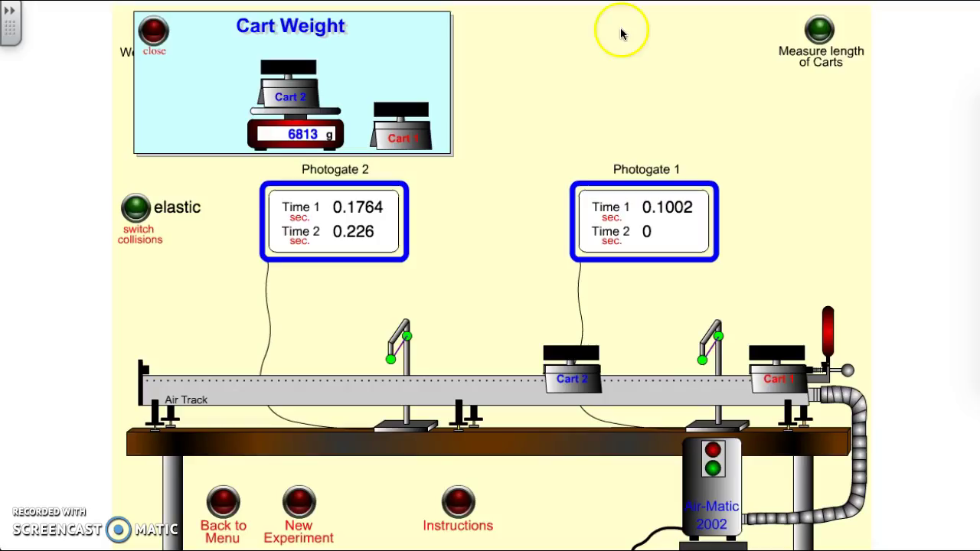
click(818, 31)
drag(740, 59, 746, 91)
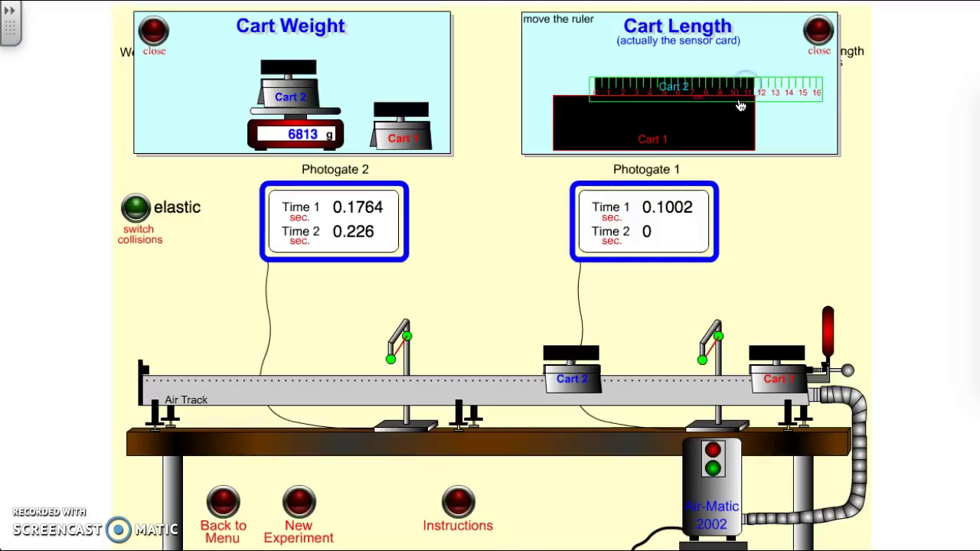
key(alt+Tab)
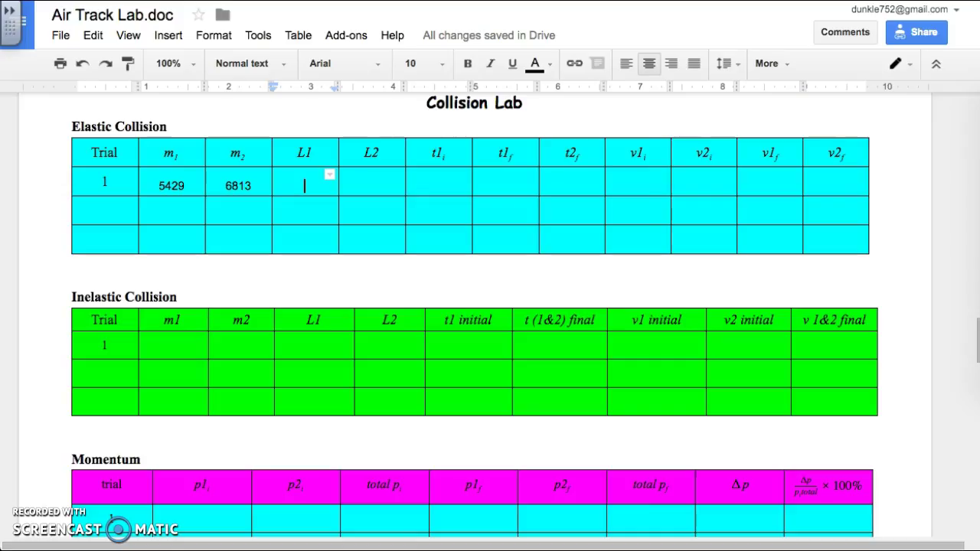
text(14.5)
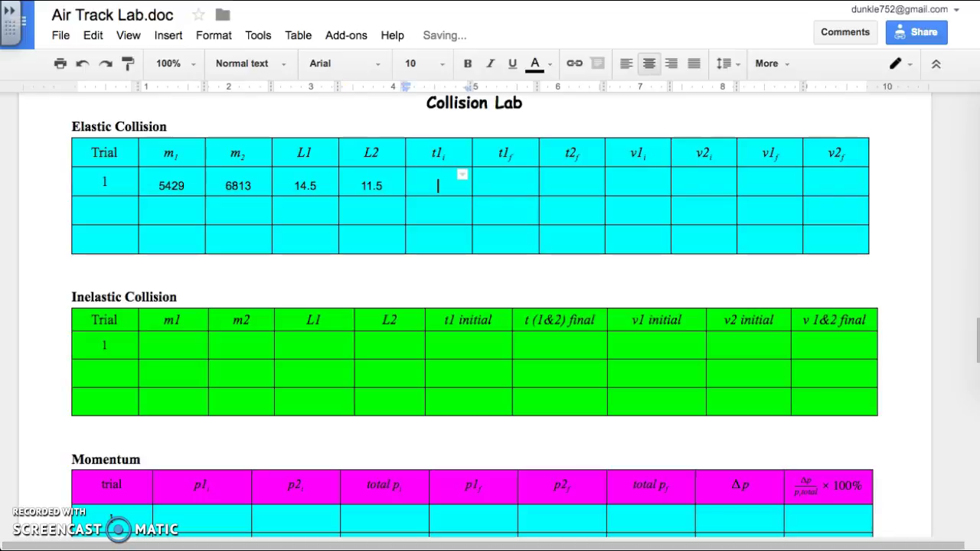
Step: Launch Cart 1 in the simulation for an elastic collision and record 0.1002 as the trial's initial time t1i
key(alt+Tab)
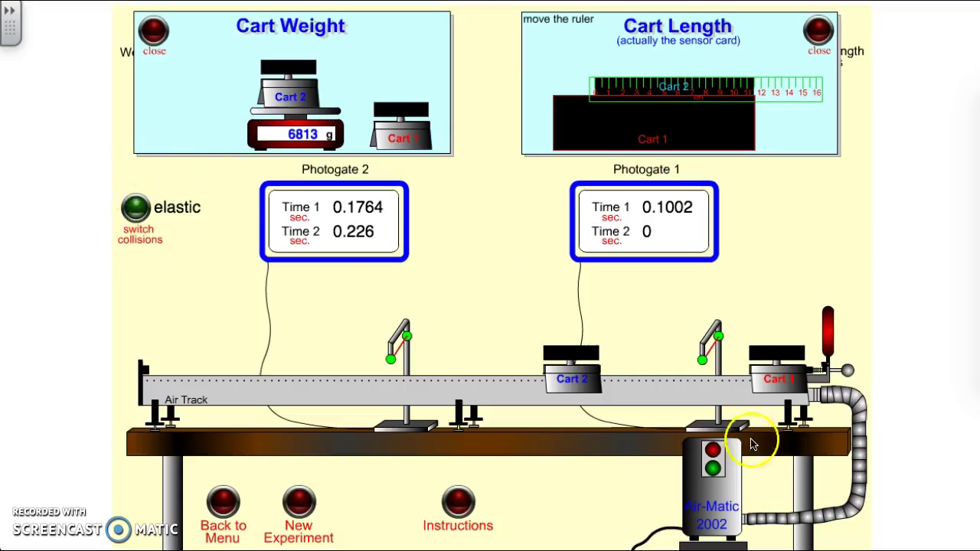
click(831, 336)
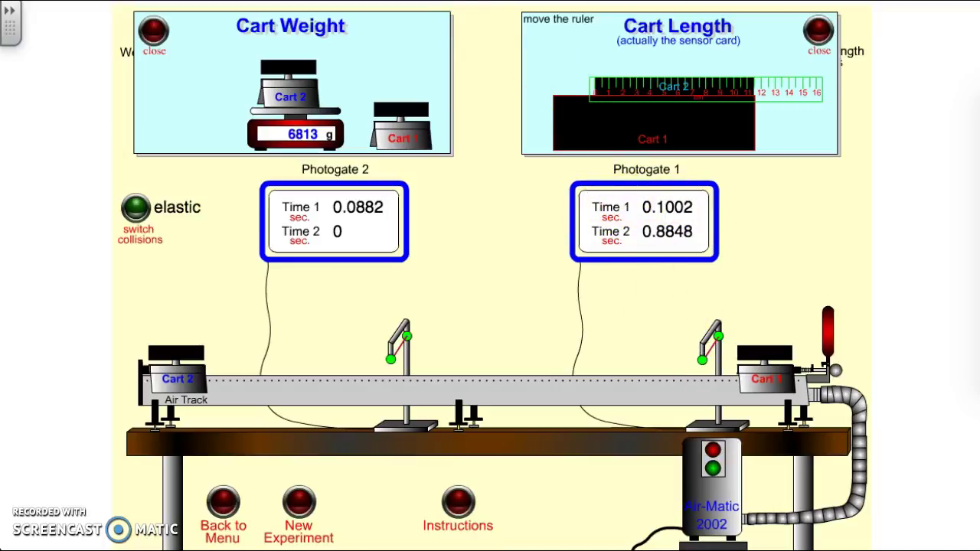
key(alt+Tab)
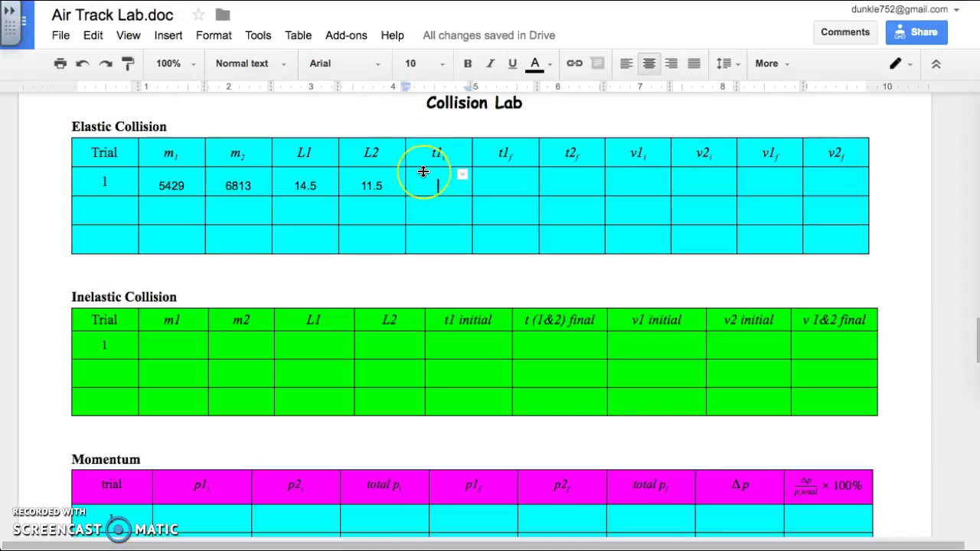
text(0.1002)
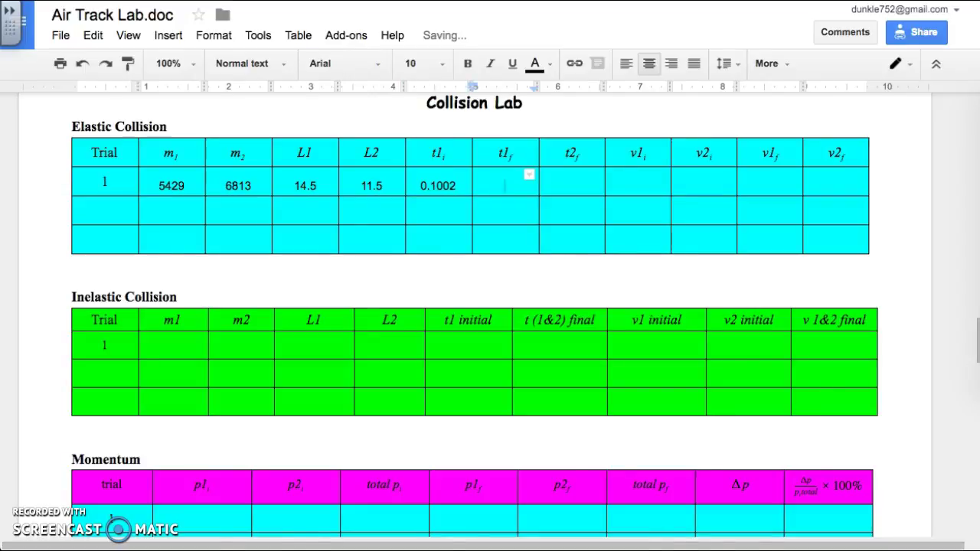
Step: Read the final photogate times in the simulation and record t1f as 0.8848 and t2f as 0.0882 in elastic trial 1
key(alt+Tab)
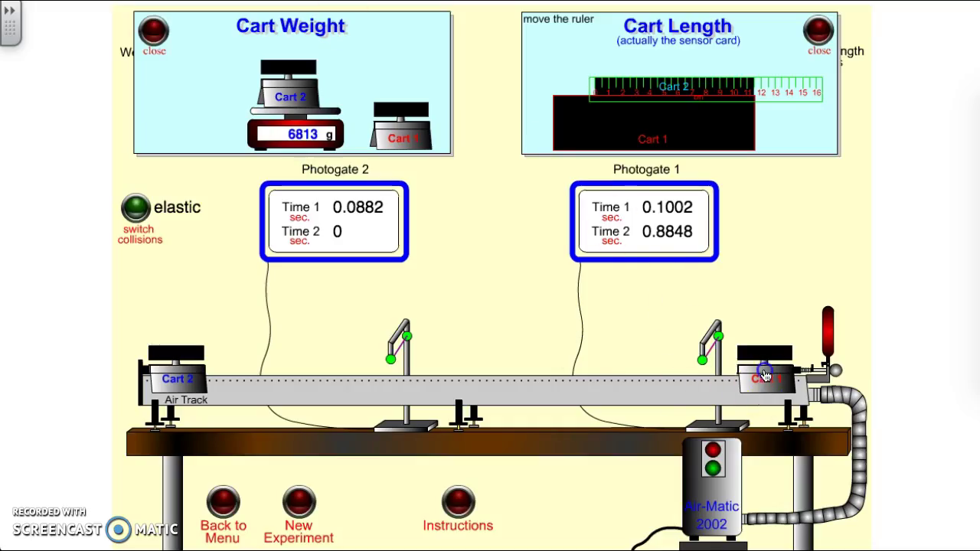
mouse_move(766, 375)
mouse_down()
mouse_move(570, 375)
mouse_move(765, 375)
mouse_up()
key(alt+Tab)
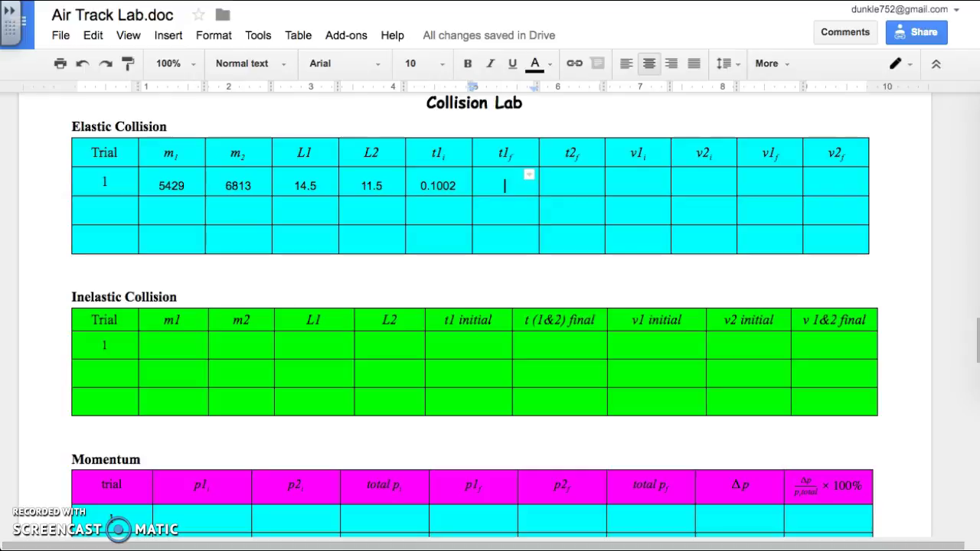
text(0.8848)
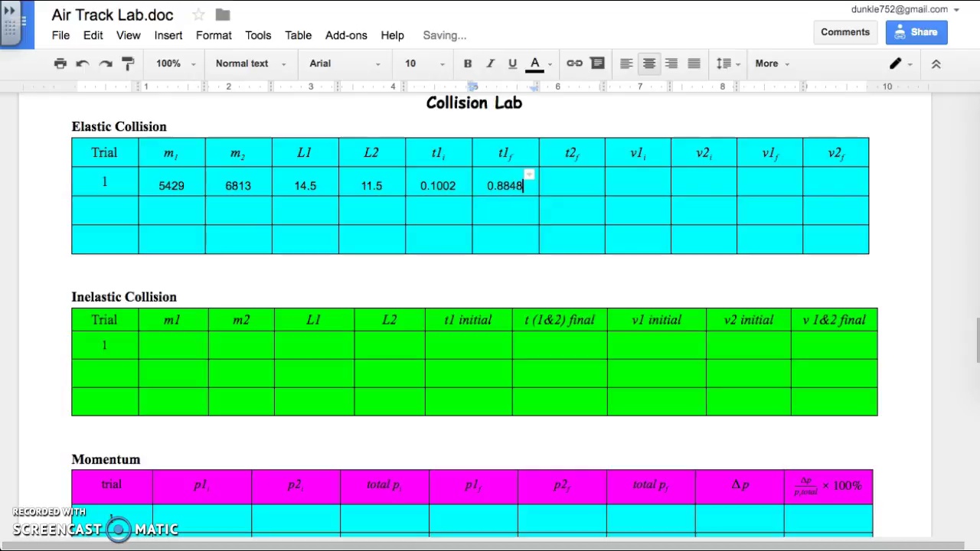
key(alt+Tab)
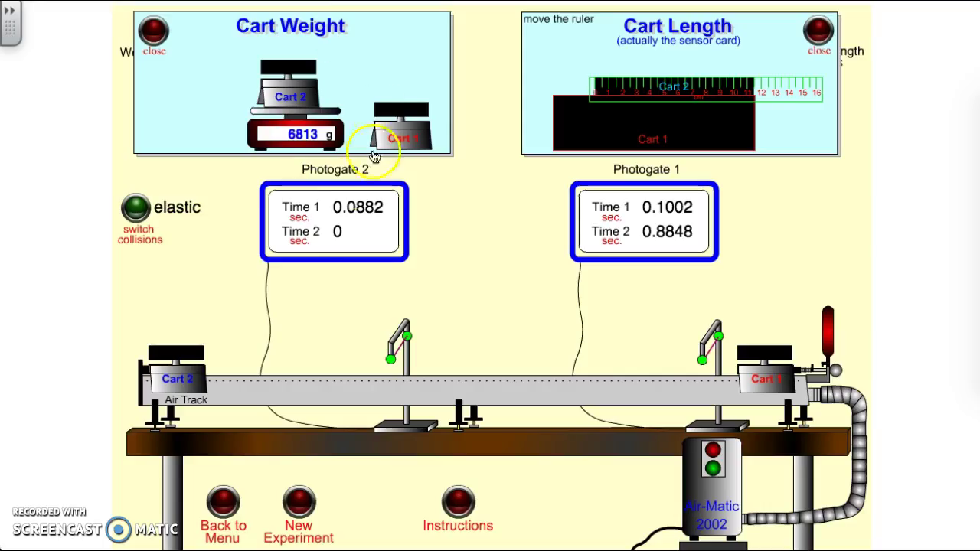
mouse_move(178, 378)
mouse_down()
mouse_move(575, 398)
mouse_move(188, 386)
mouse_up()
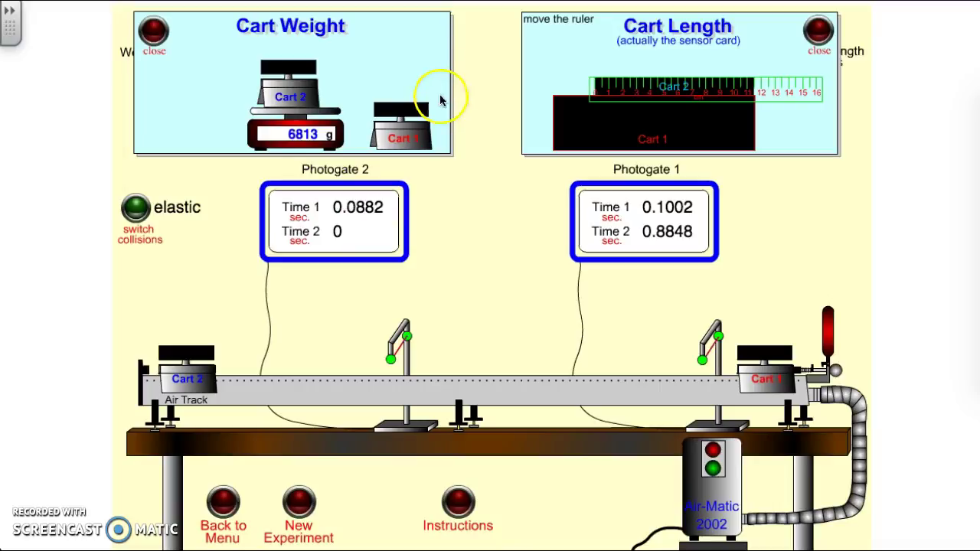
key(alt+Tab)
text(0)
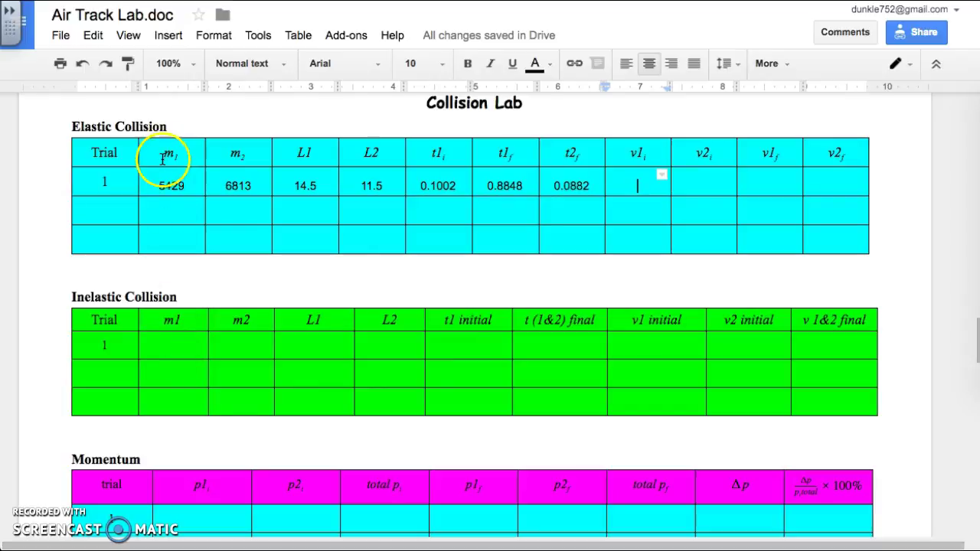
Step: Fill trial 1 of the Inelastic Collision table with masses 5429 and 6813 and lengths 14.5 and 11.5
click(164, 345)
text(5)
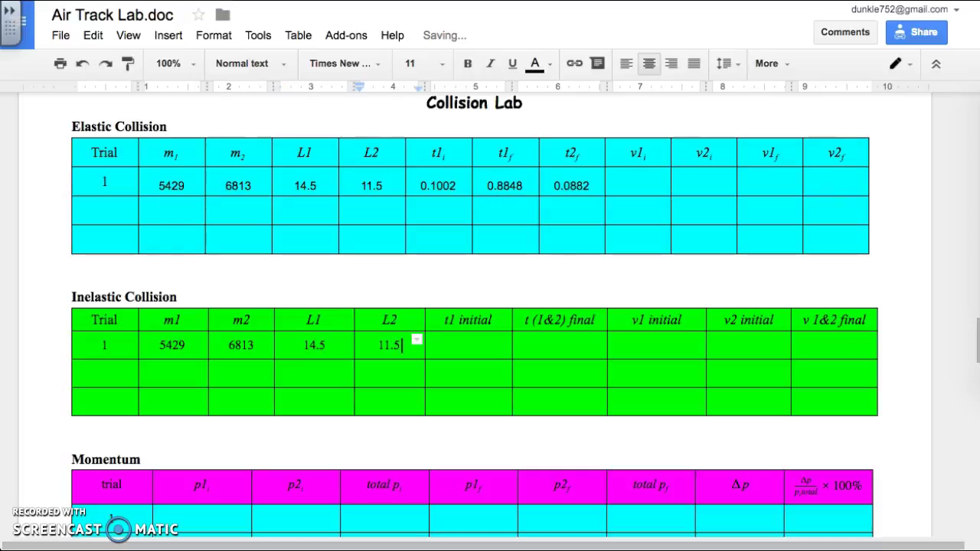
Step: Return both carts to their starting positions in the simulation and run an inelastic collision by launching Cart 1
key(alt+Tab)
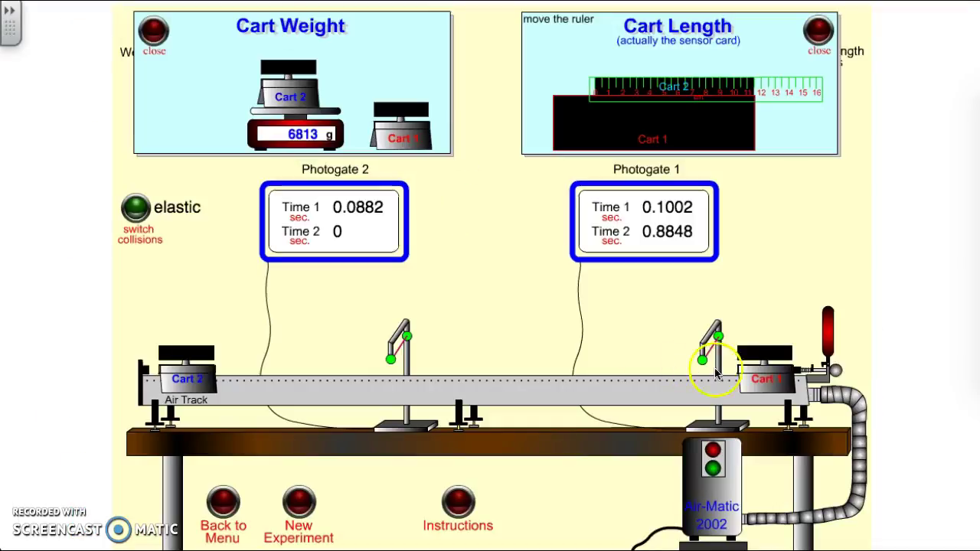
drag(832, 375, 859, 371)
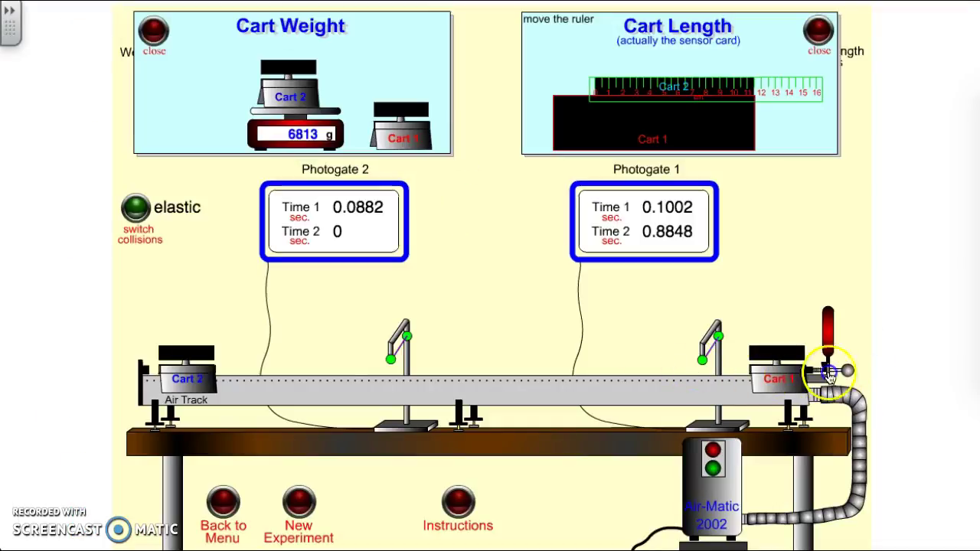
drag(153, 367, 693, 378)
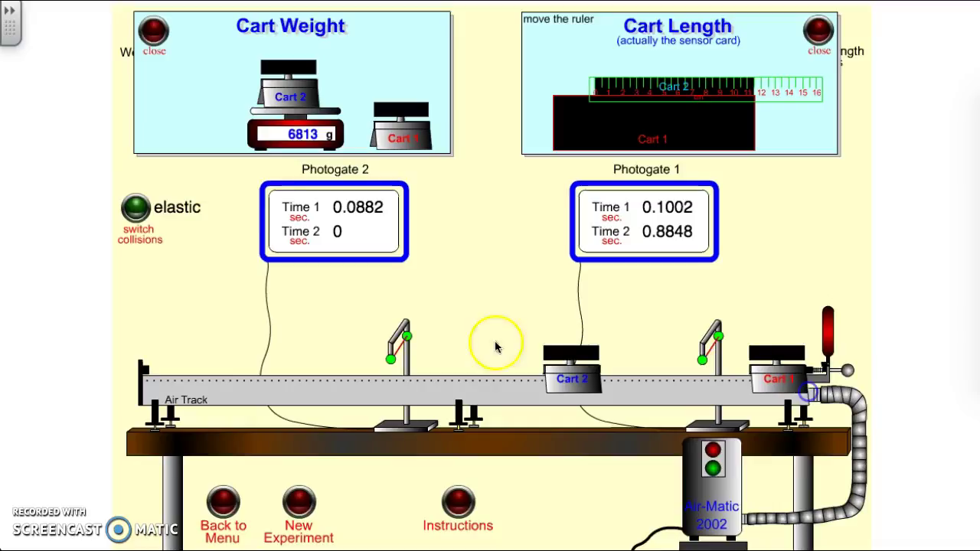
click(137, 212)
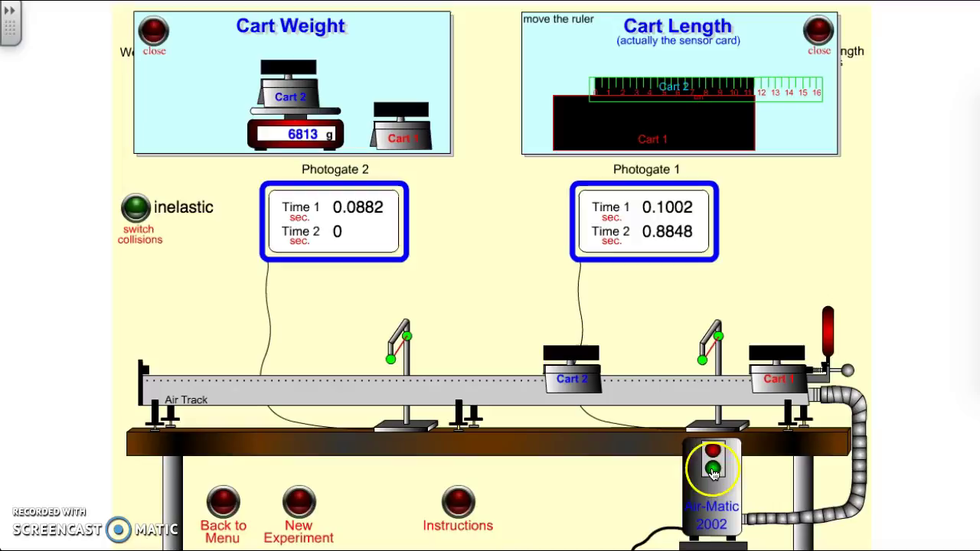
click(828, 337)
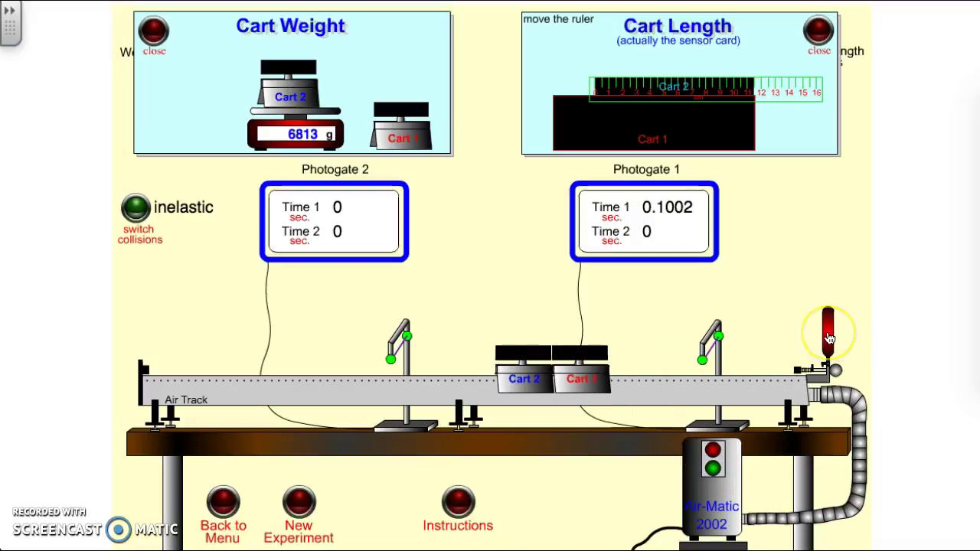
Step: Let the inelastic run finish in the simulation and record 0.1002 as t1 initial in trial 1 of the Inelastic Collision table
click(713, 451)
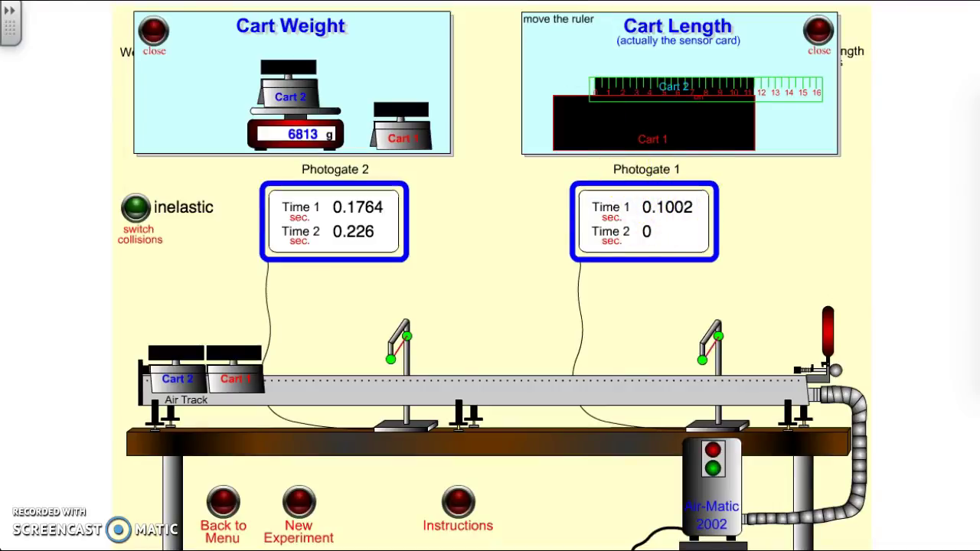
key(alt+Tab)
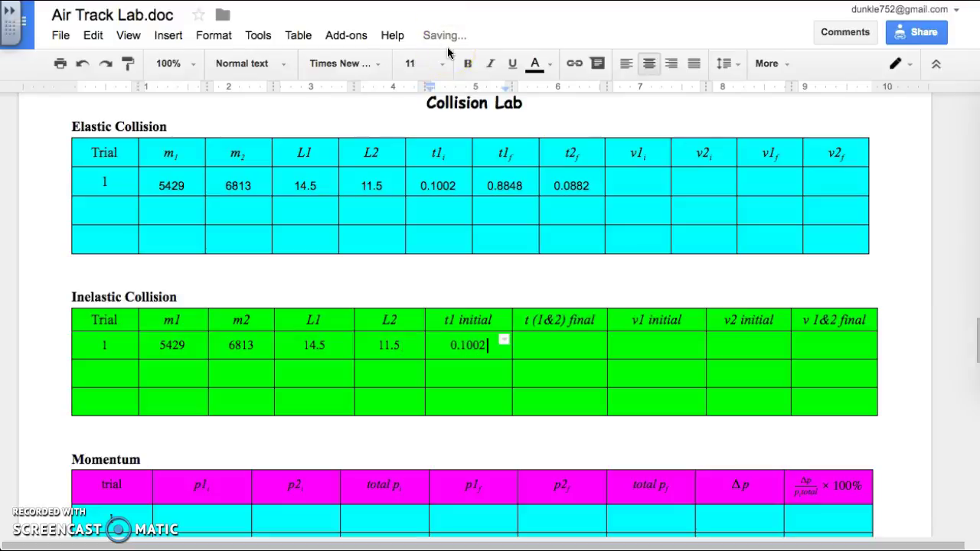
key(Tab)
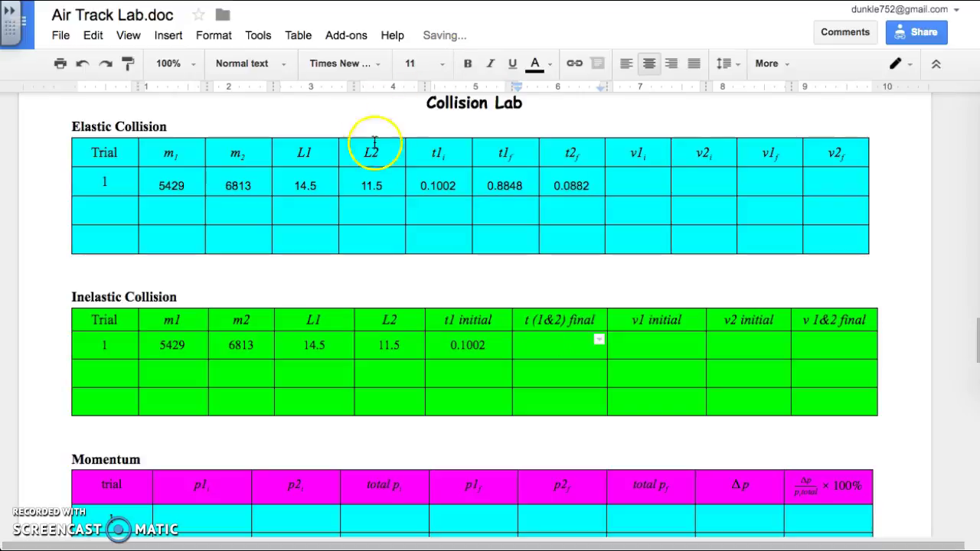
Step: Check the sample formula for t (1&2) final, read the Photogate 2 times in the simulation, and enter their sum, 0.4024, in inelastic trial 1
scroll(448, 287, down, 20)
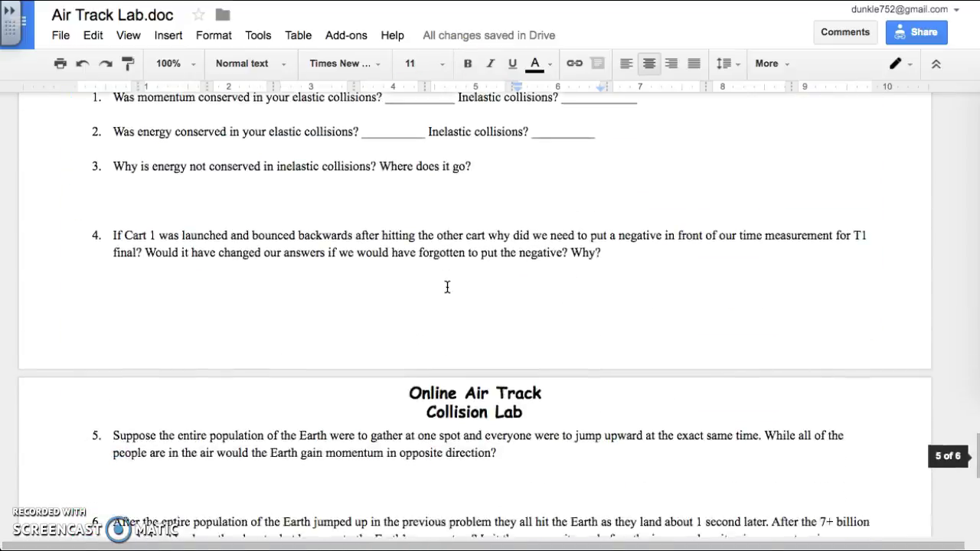
scroll(447, 287, down, 2)
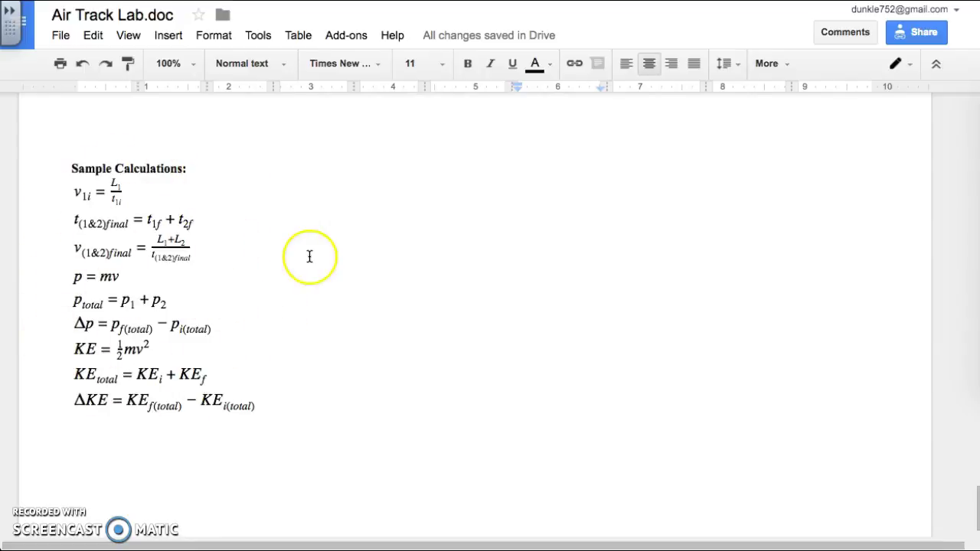
scroll(309, 256, up, 15)
scroll(310, 257, up, 5)
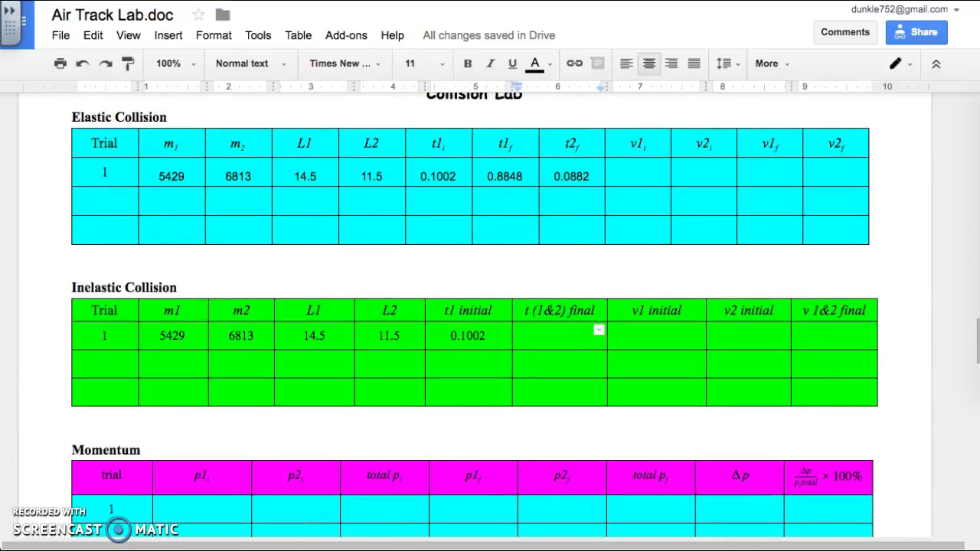
key(alt+Tab)
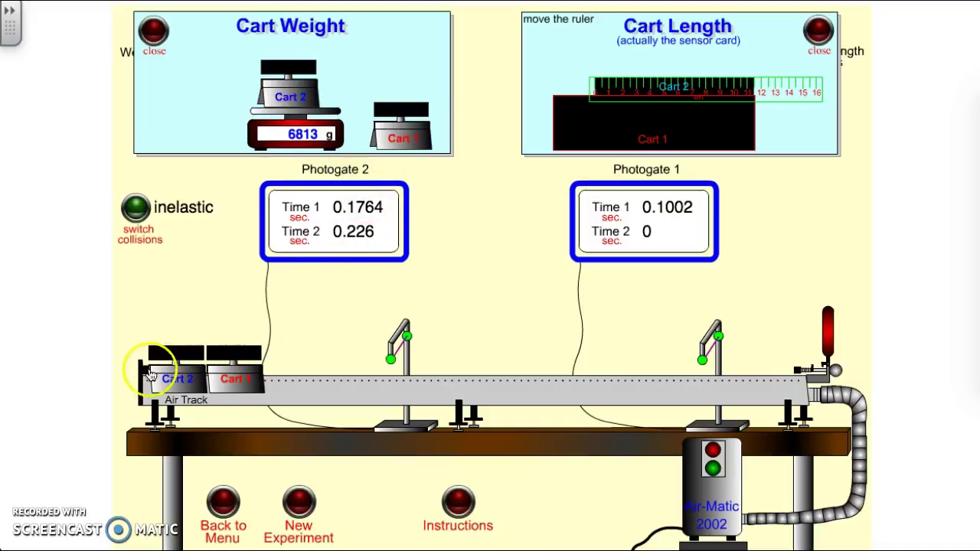
key(alt+Tab)
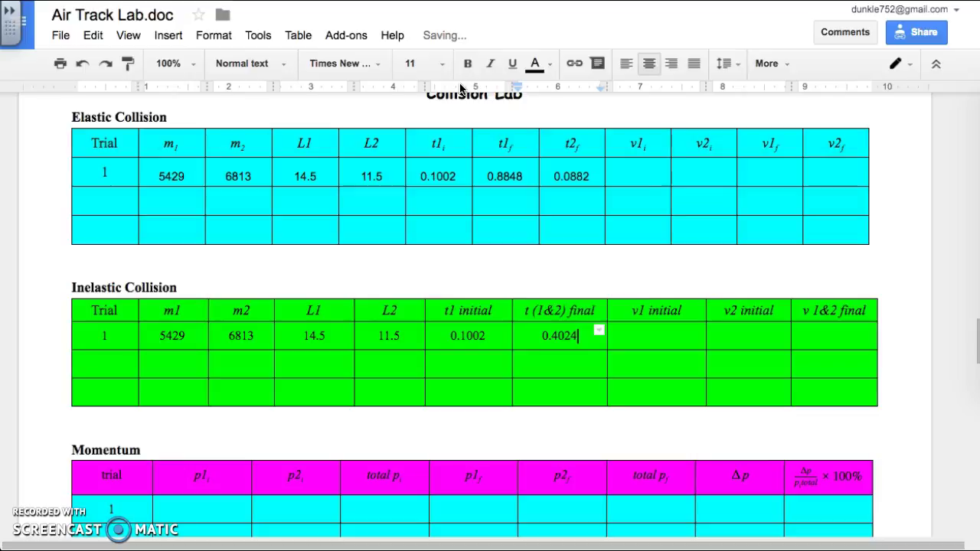
click(601, 208)
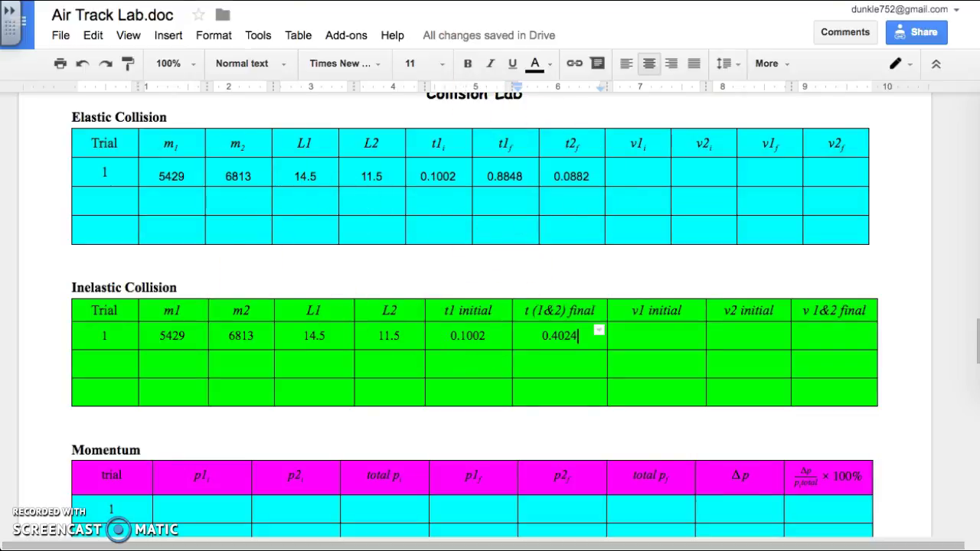
Step: Start a new experiment in the simulation and place the ruler across Cart 1's sensor card
key(ctrl+Tab)
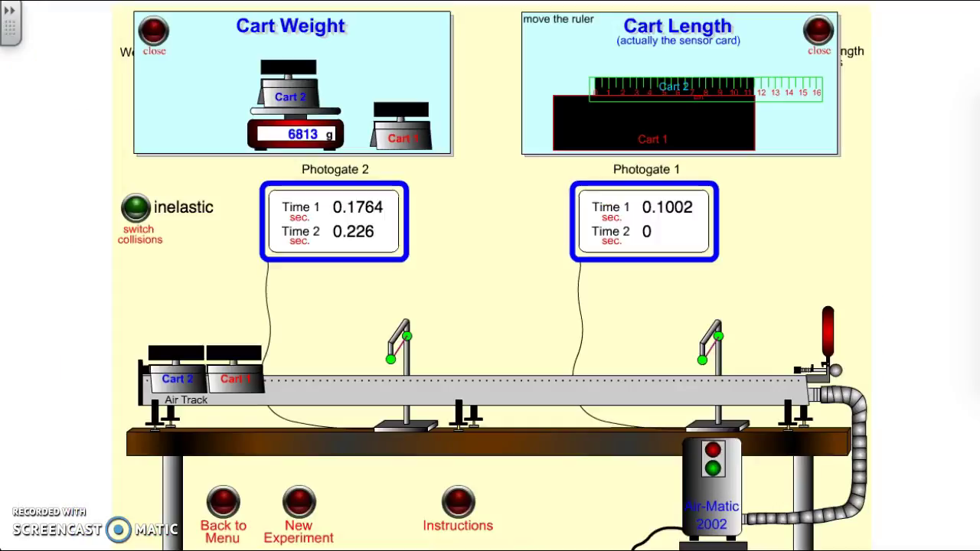
click(301, 509)
drag(183, 130, 287, 90)
click(295, 70)
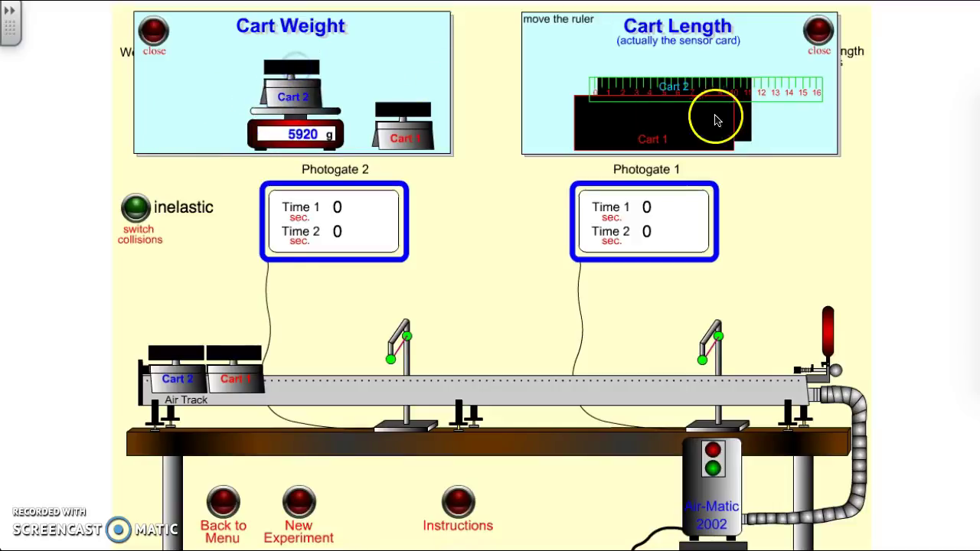
drag(715, 91, 685, 113)
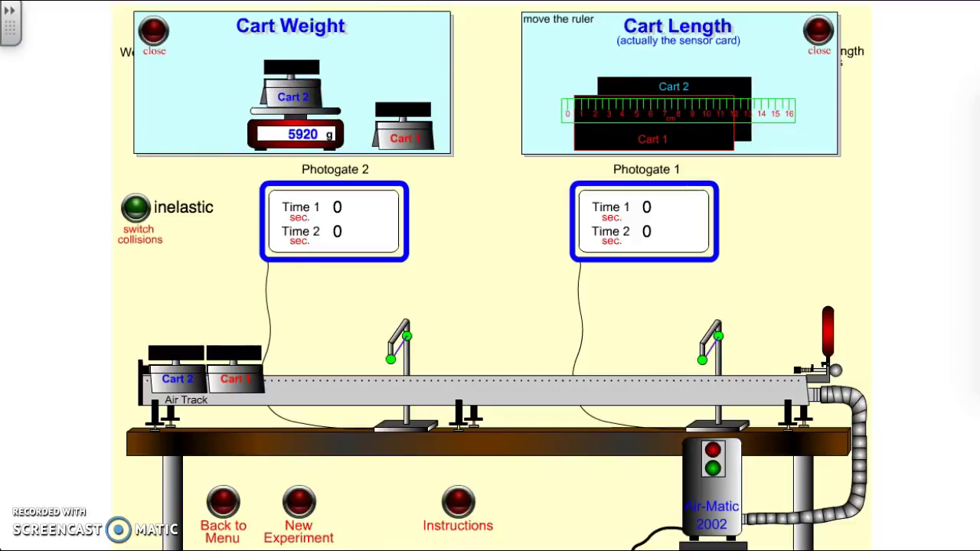
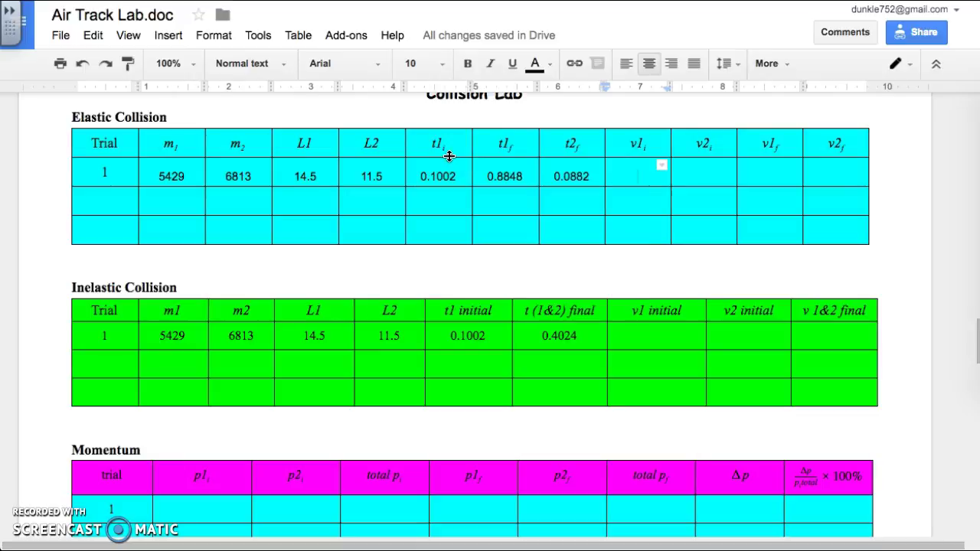
Step: In the lab document, fill elastic trial 1 with 144.71 for v1i, 0 for v2i and 16.388 for v1f
text(144.71)
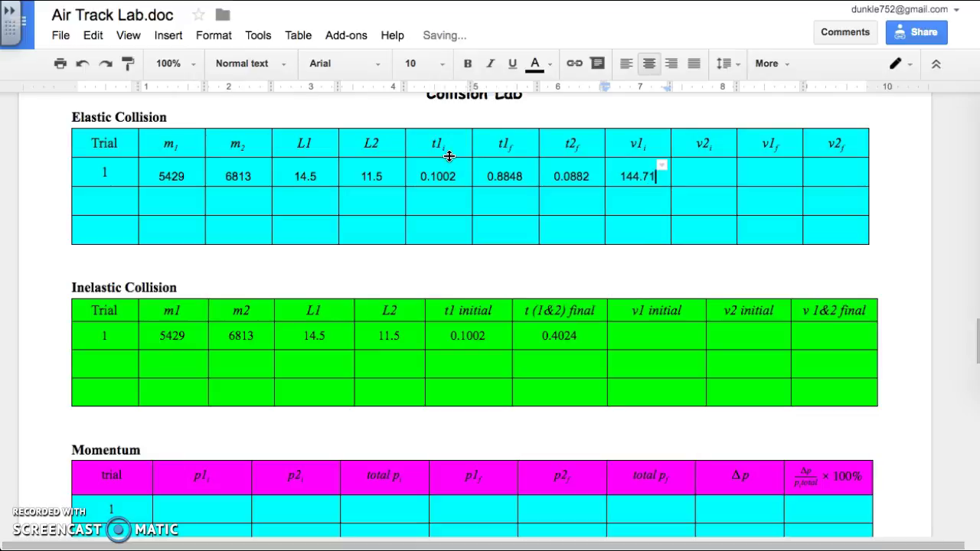
key(Tab)
text(0)
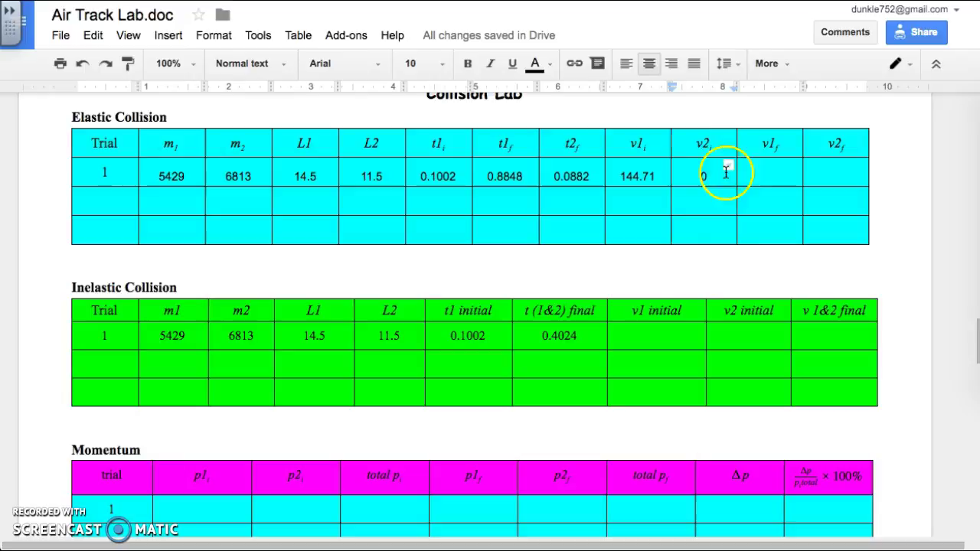
click(770, 172)
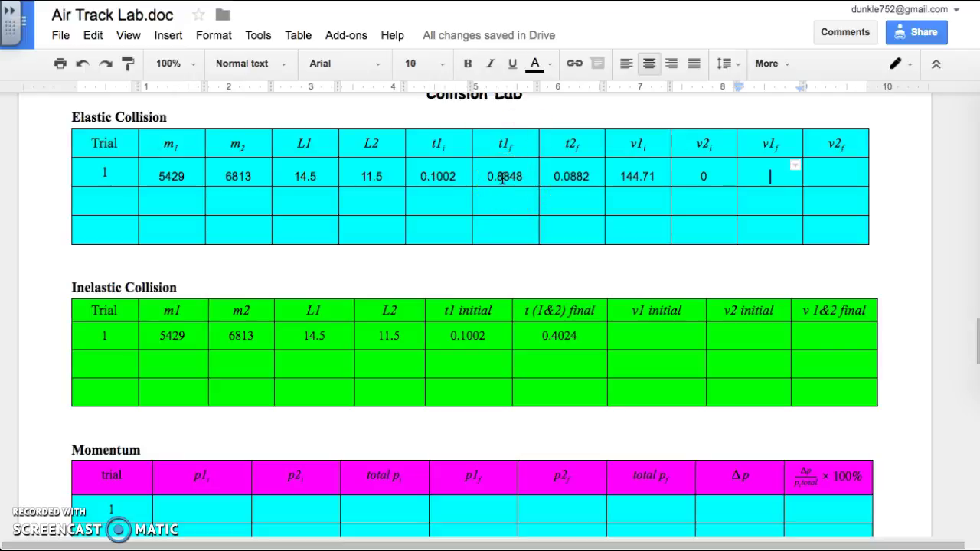
text(16)
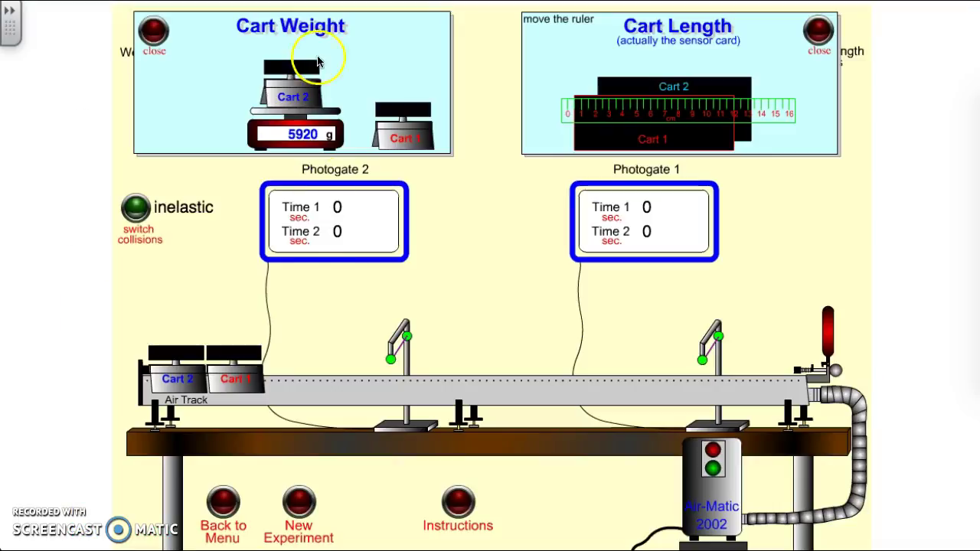
Step: In the simulation, position Cart 2 between the photogates and Cart 1 on the launcher side of Photogate 1
drag(240, 389, 642, 387)
click(235, 390)
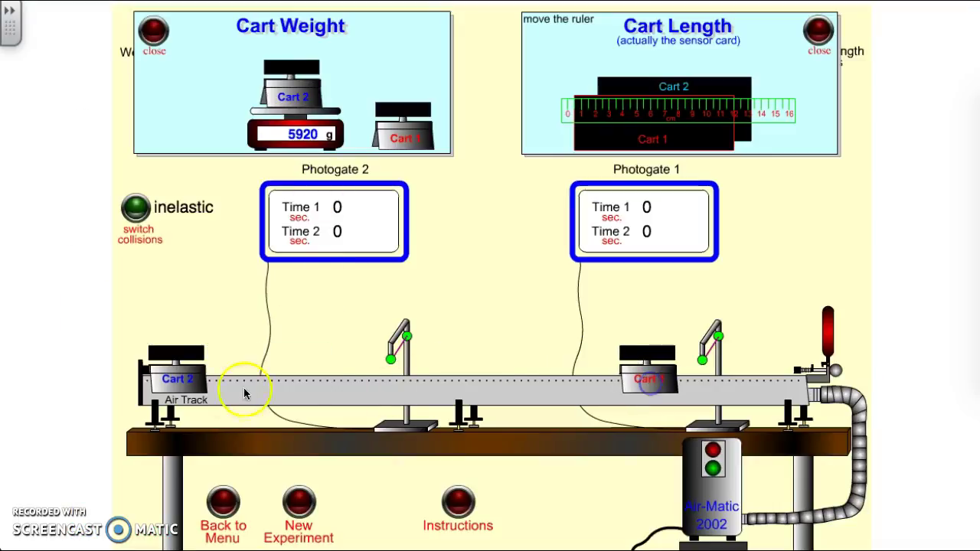
drag(164, 378, 516, 387)
click(643, 387)
drag(643, 387, 743, 392)
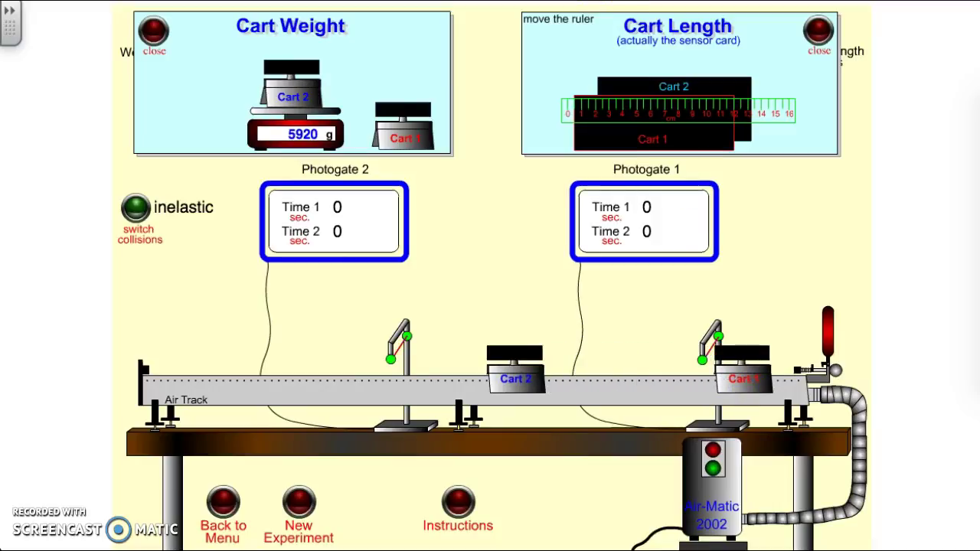
Step: Return to the lab document, make elastic trial 1's v1f negative (-16.388), and enter 130.385 for v2f
key(alt+Tab)
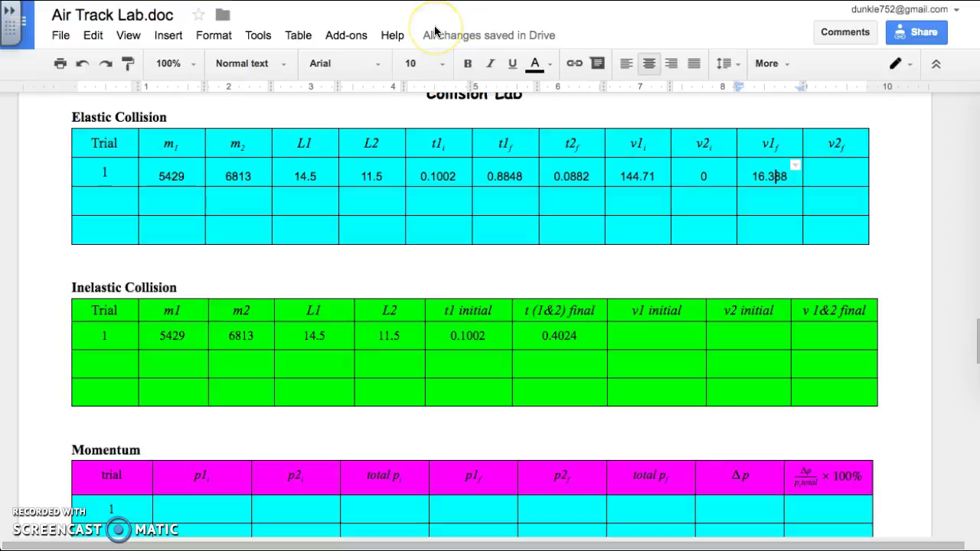
text(-)
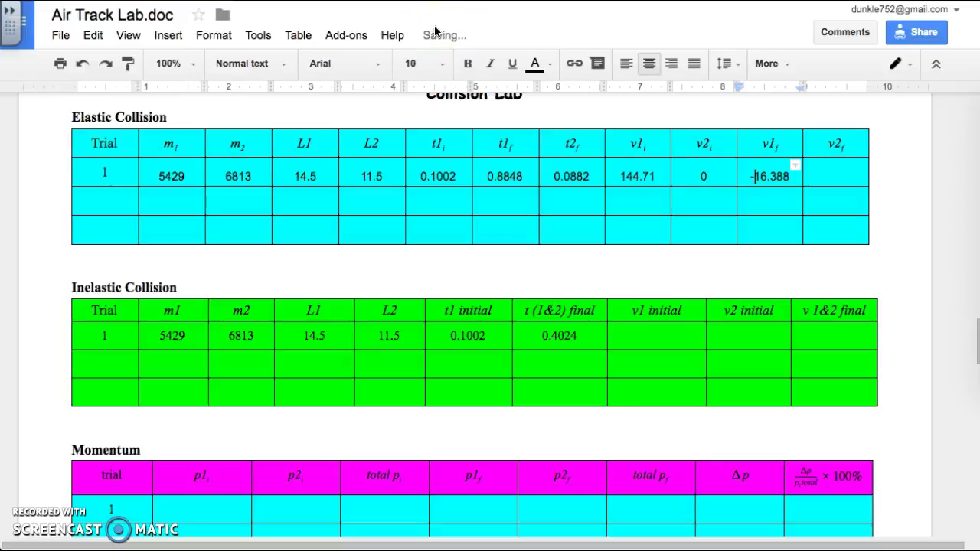
click(829, 174)
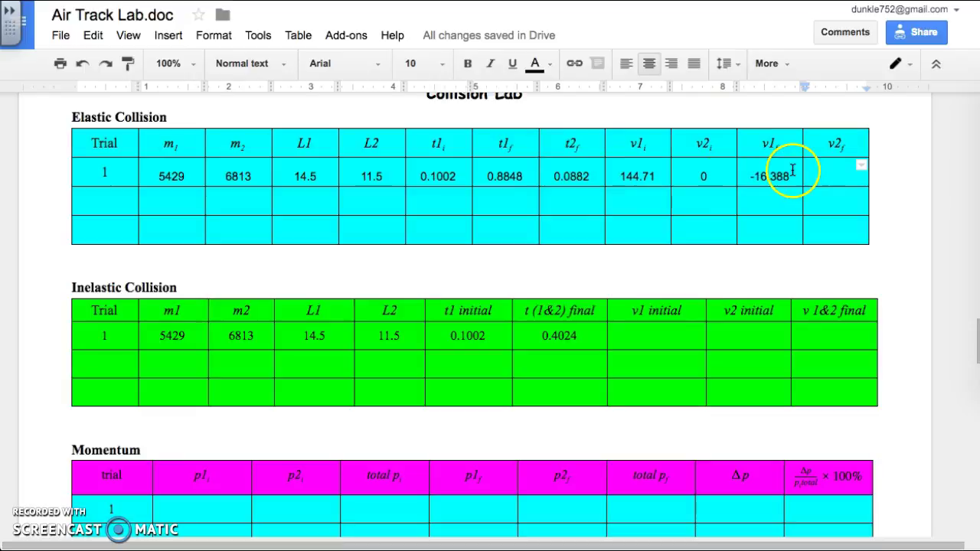
text(130.385)
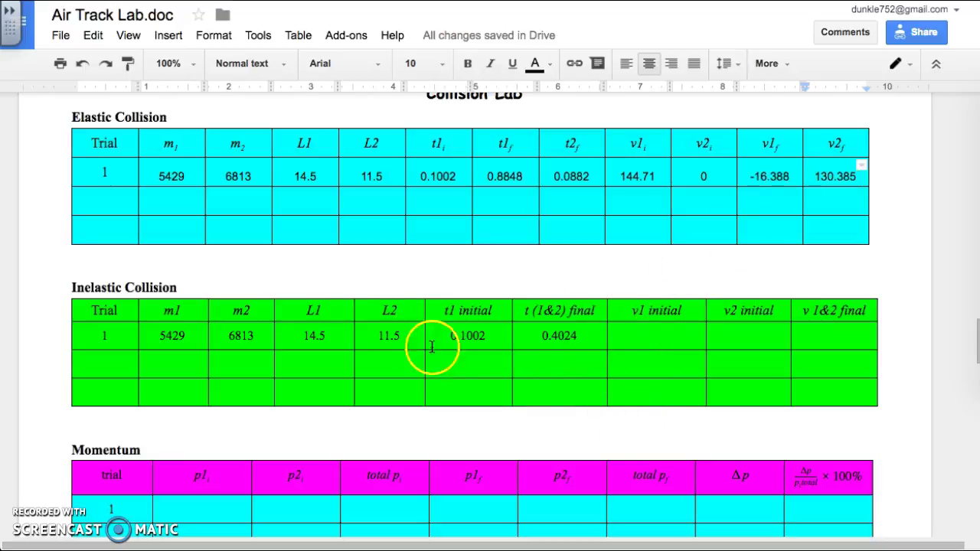
Step: Fill inelastic trial 1 with 144.71 for v1 initial, 0 for v2 initial and 64.61 for v 1&2 final
click(661, 334)
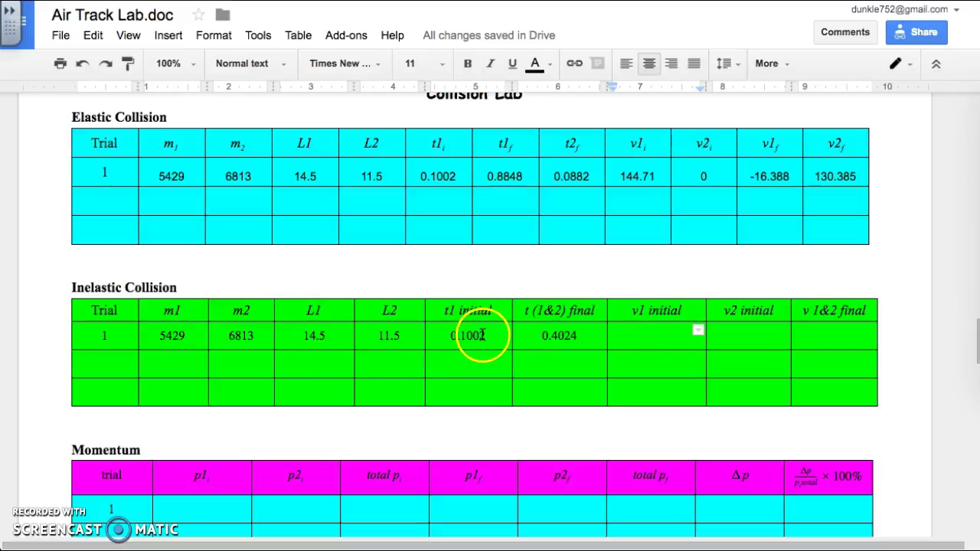
text(144.71)
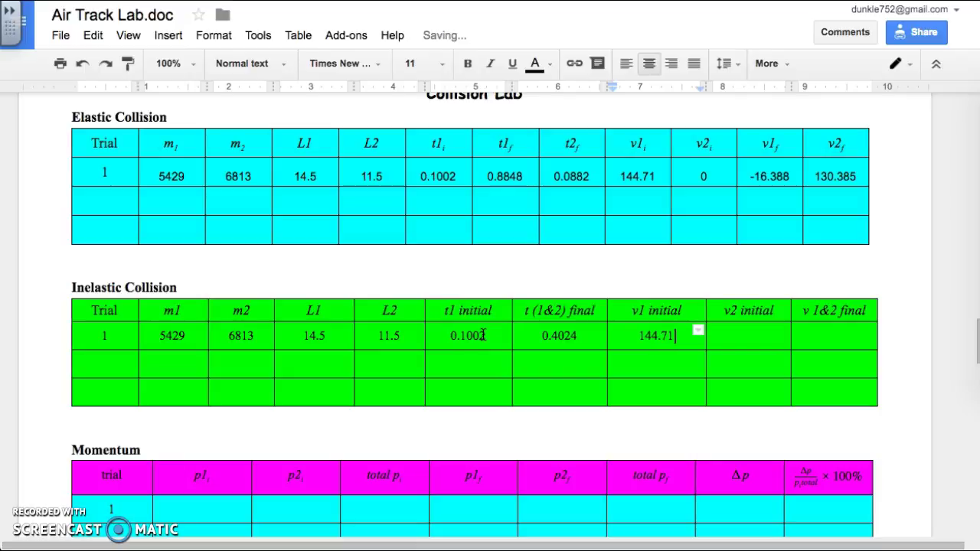
key(Tab)
text(0)
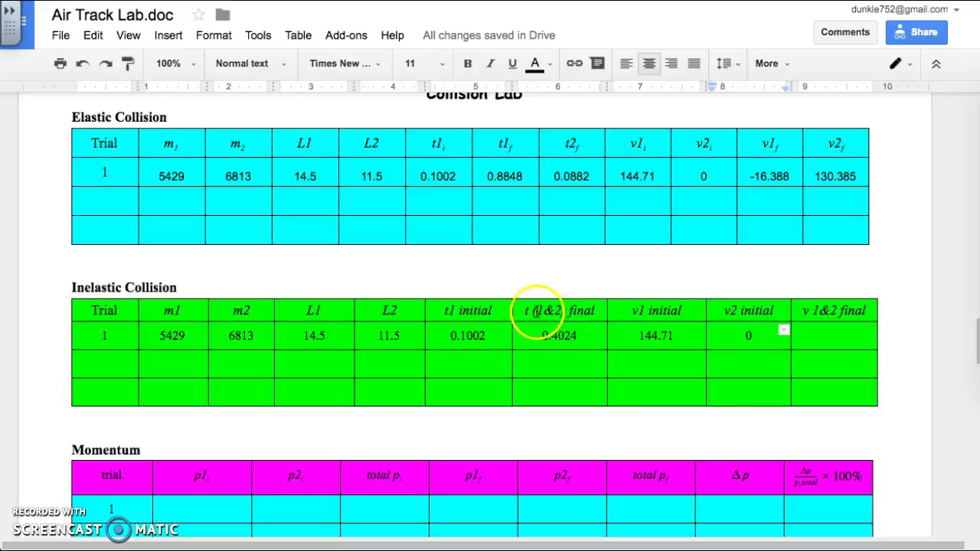
click(824, 340)
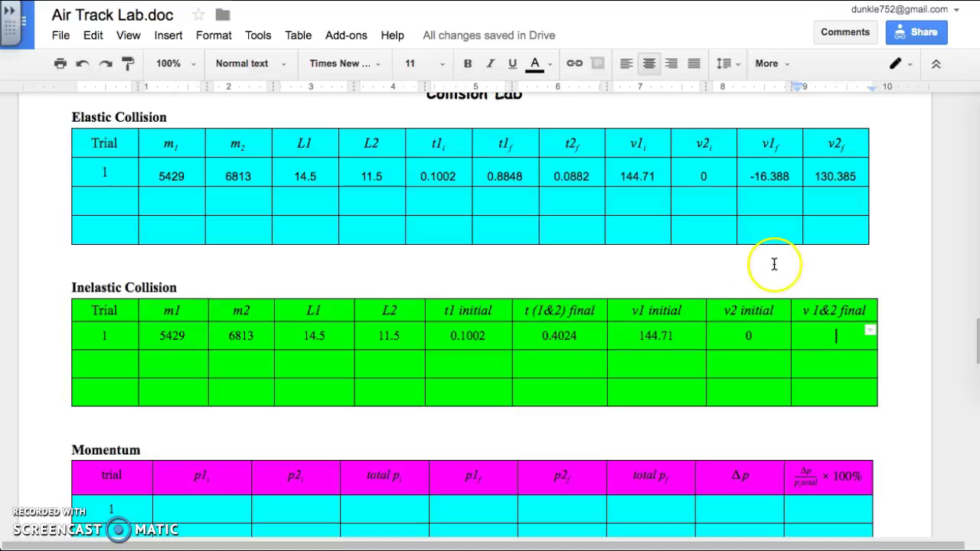
text(64.61)
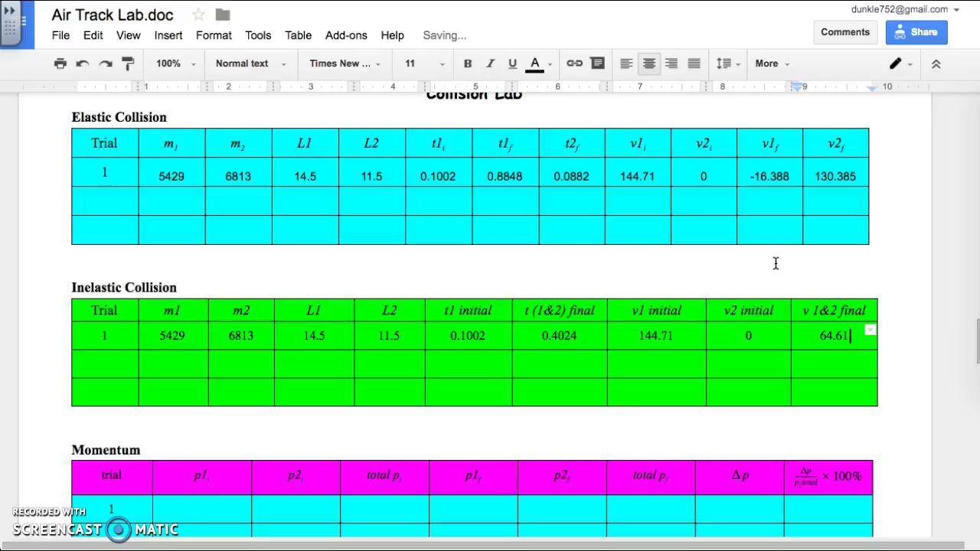
Step: Enter 785,633.73 for p1i and 0 for p2i in the first trial row of the Momentum table
click(679, 318)
scroll(531, 280, down, 5)
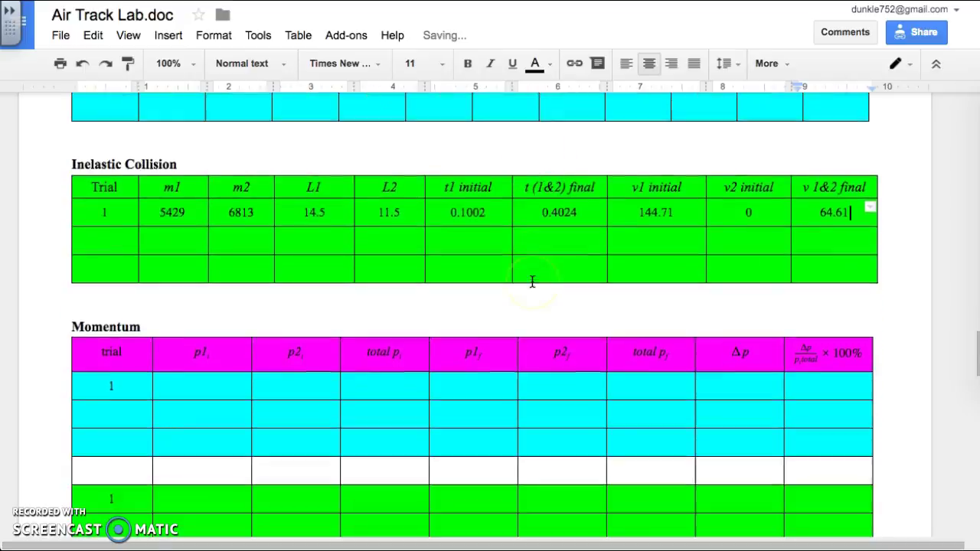
scroll(532, 282, up, 4)
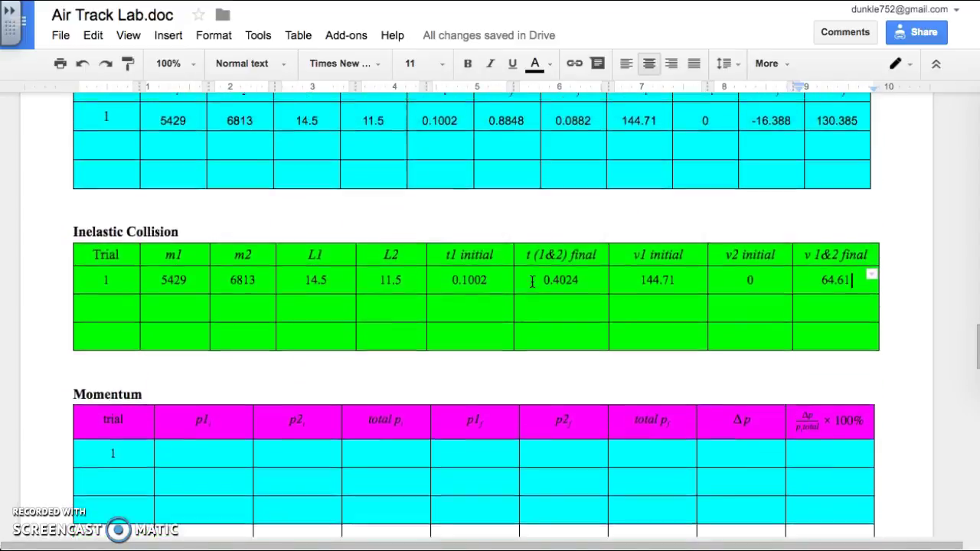
scroll(531, 282, up, 1)
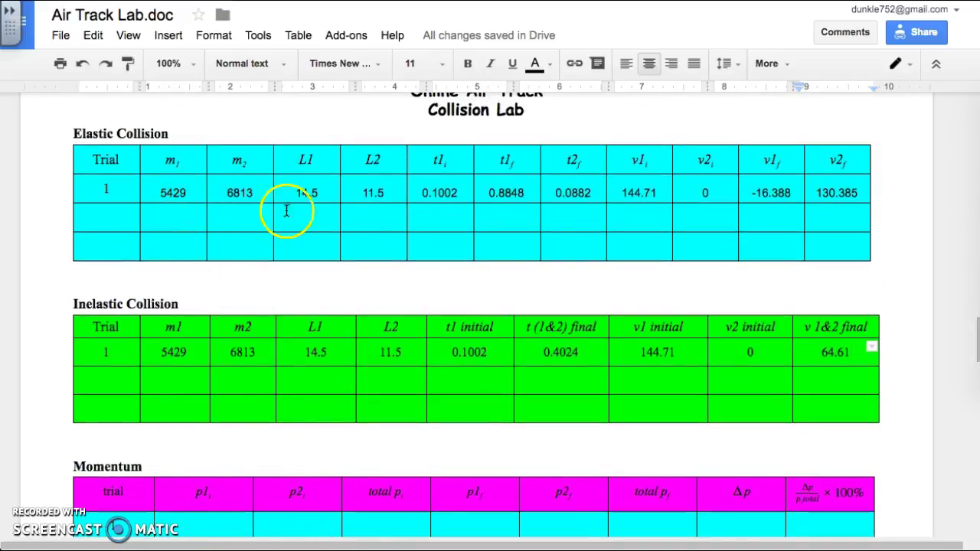
click(202, 526)
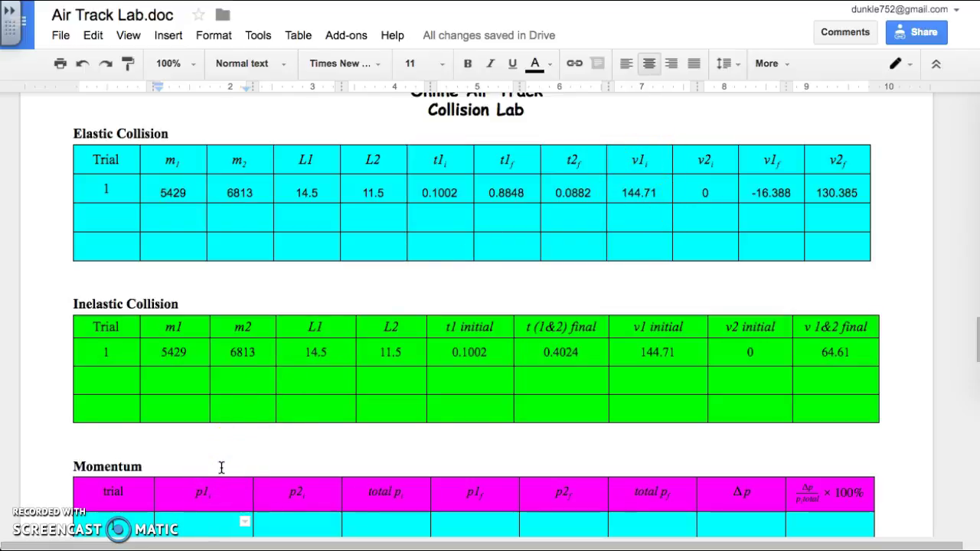
text(785,633.73)
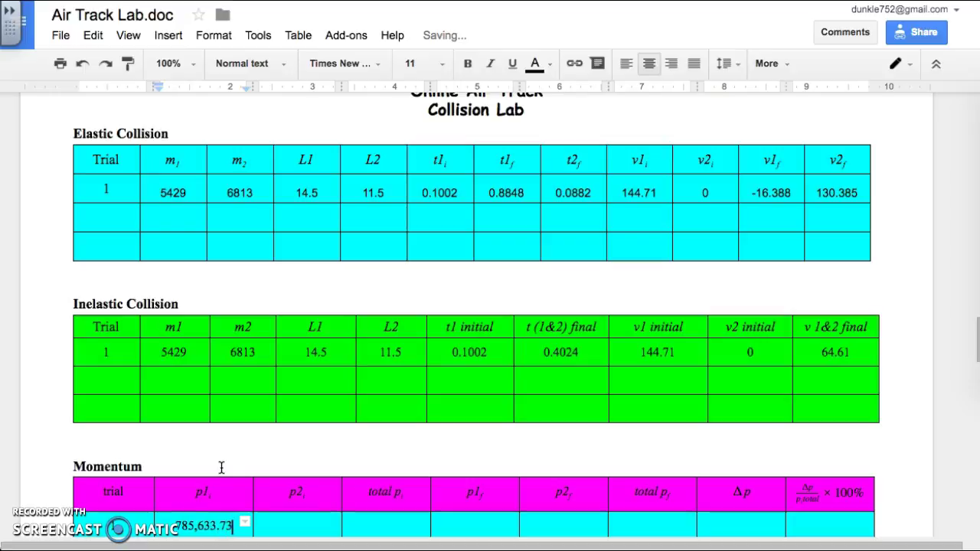
key(Tab)
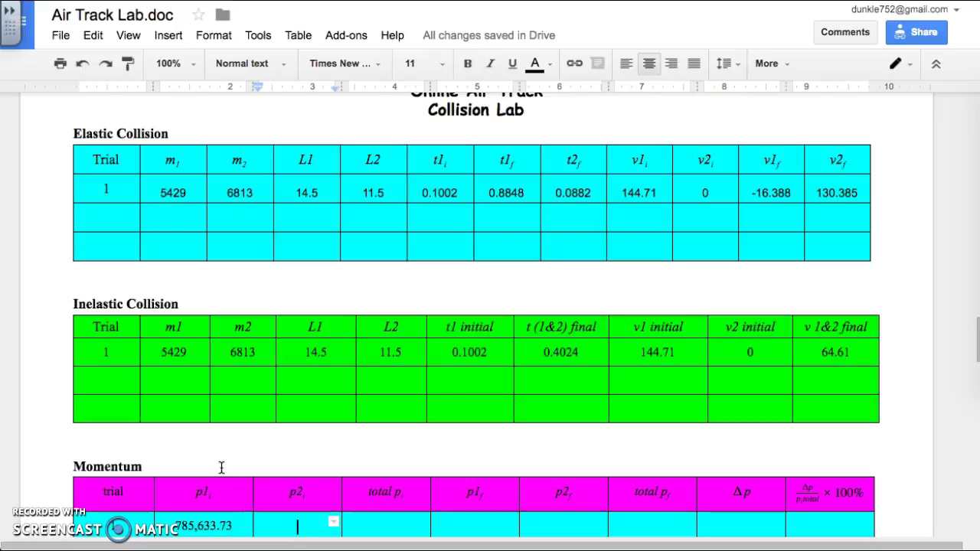
text(0)
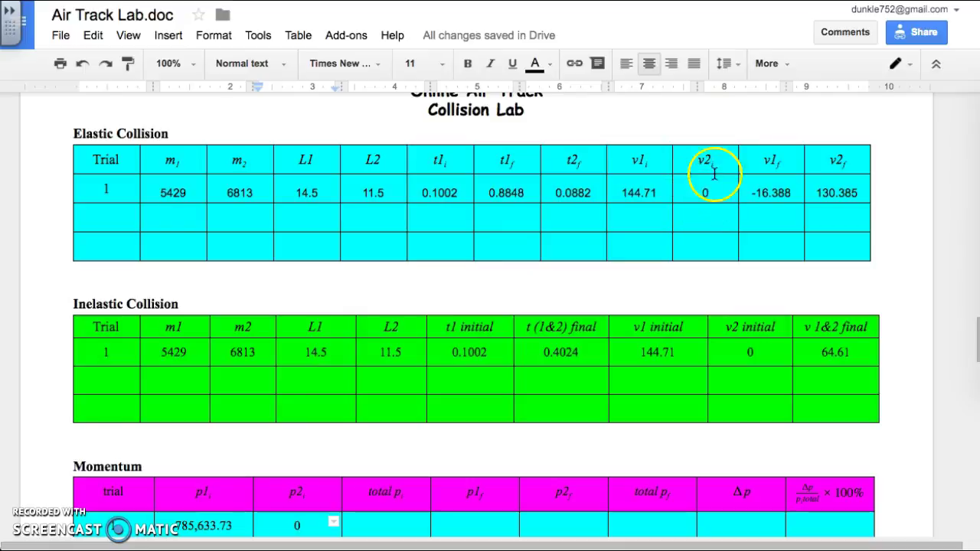
Step: Enter 785,633.73 for total pi, -88,969.82 for p1f and 888,316.33 for p2f in the Momentum table's elastic trial 1 row
click(388, 525)
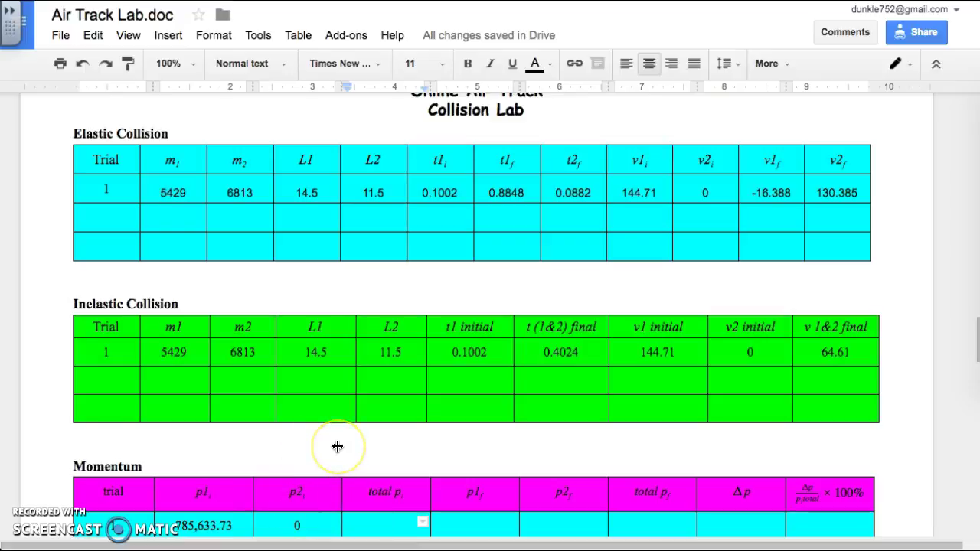
text(785,633.73)
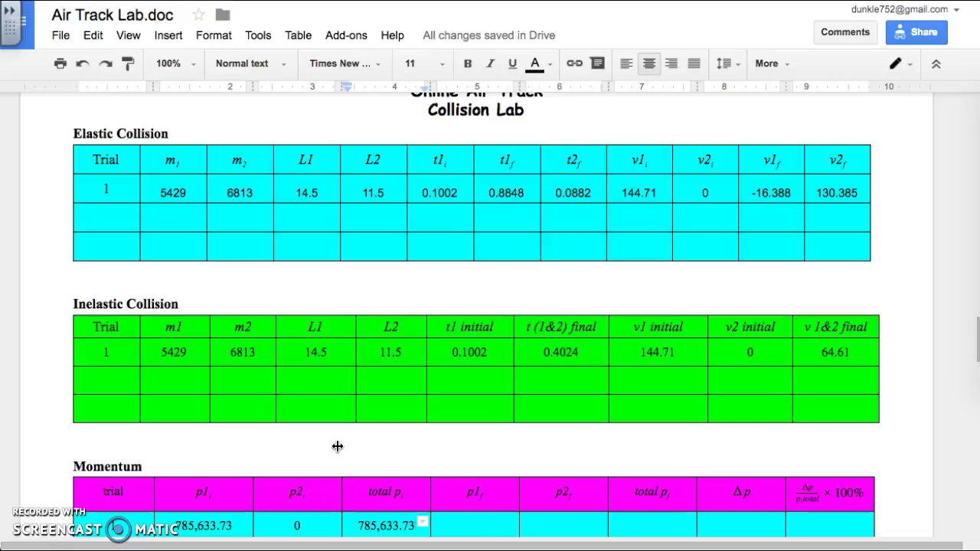
click(459, 514)
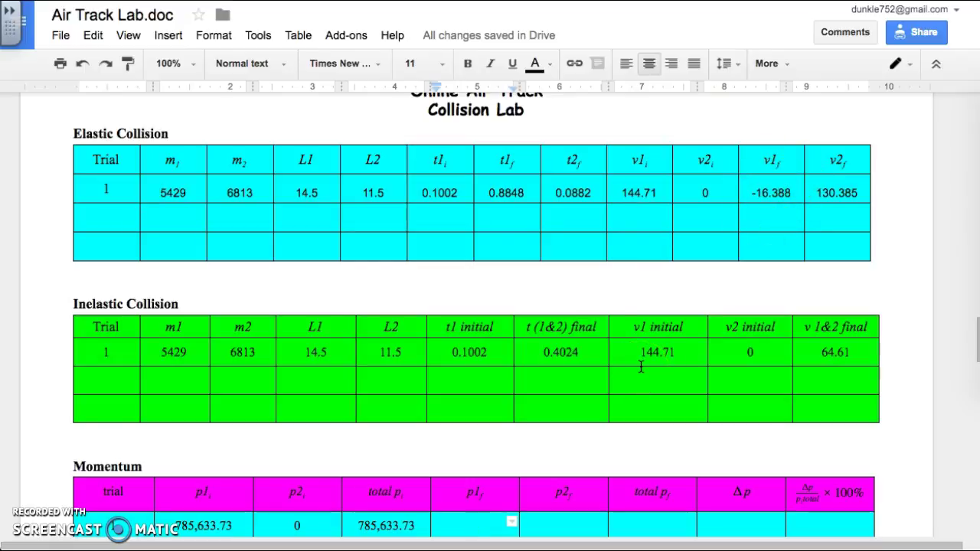
text(-88,969.82)
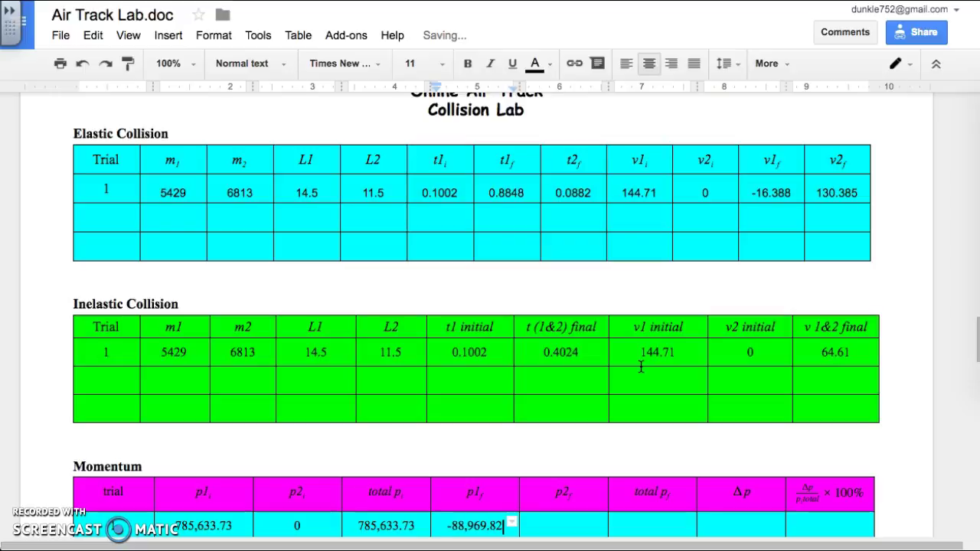
key(Tab)
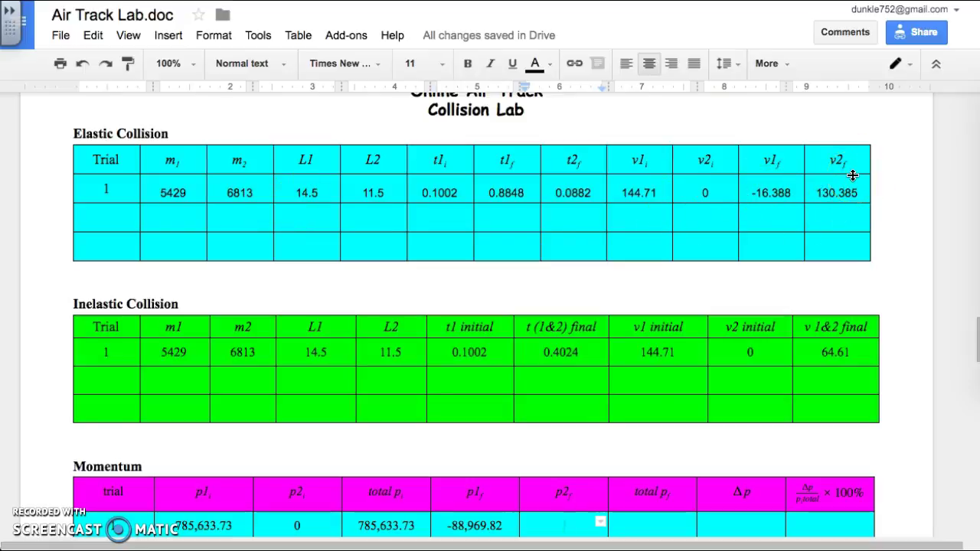
text(888,316.33)
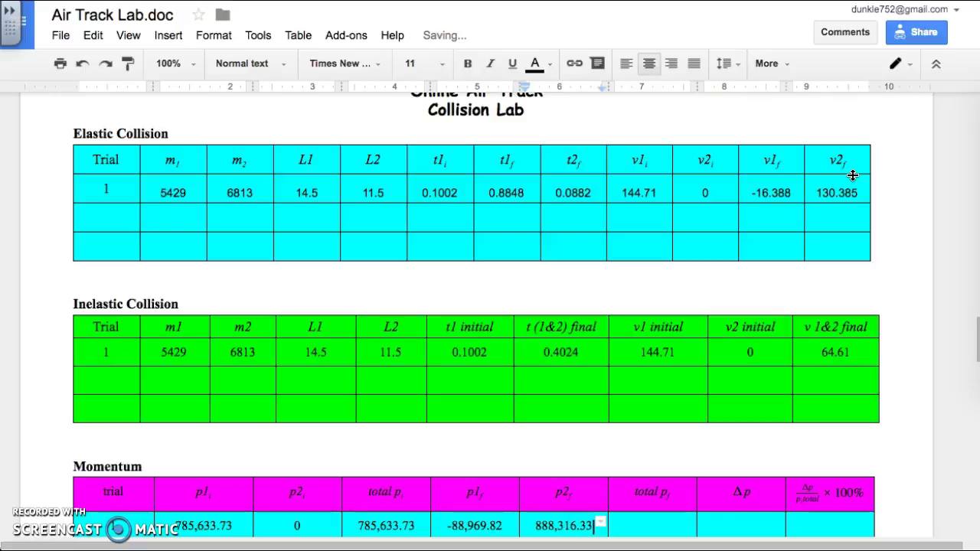
Step: Complete the Momentum table's elastic trial 1 row with 799,346.5 for total pf, 13,712.77 for Δp and 1.75 for the percent change
key(Tab)
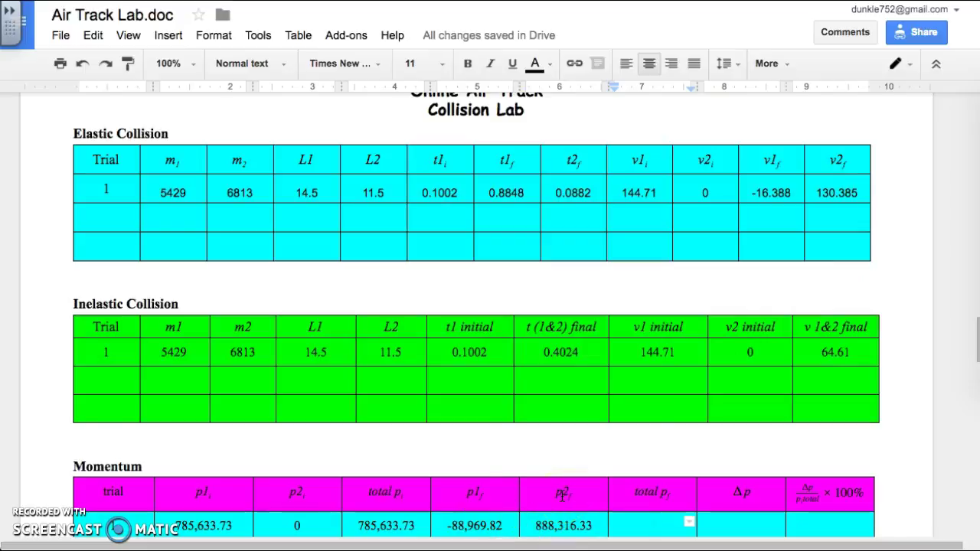
text(799,346.5)
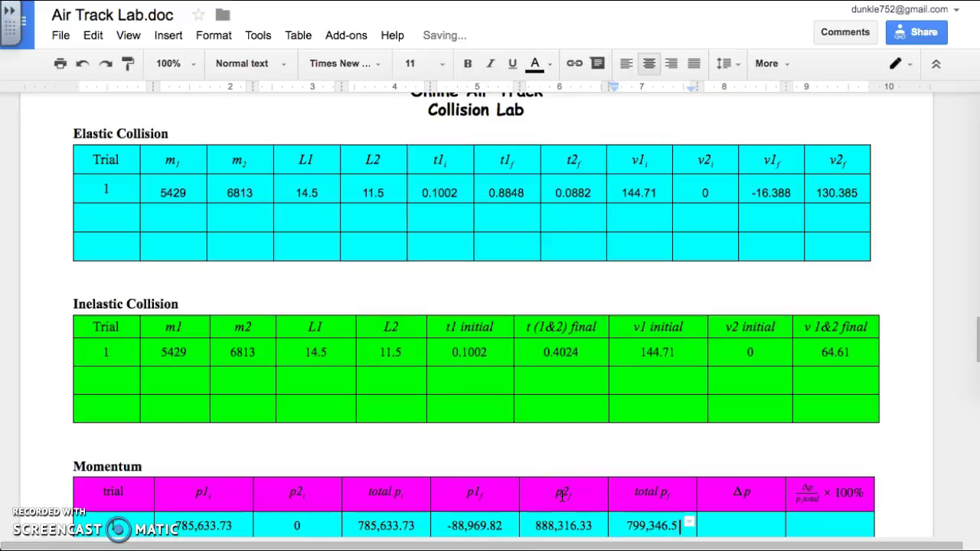
key(Tab)
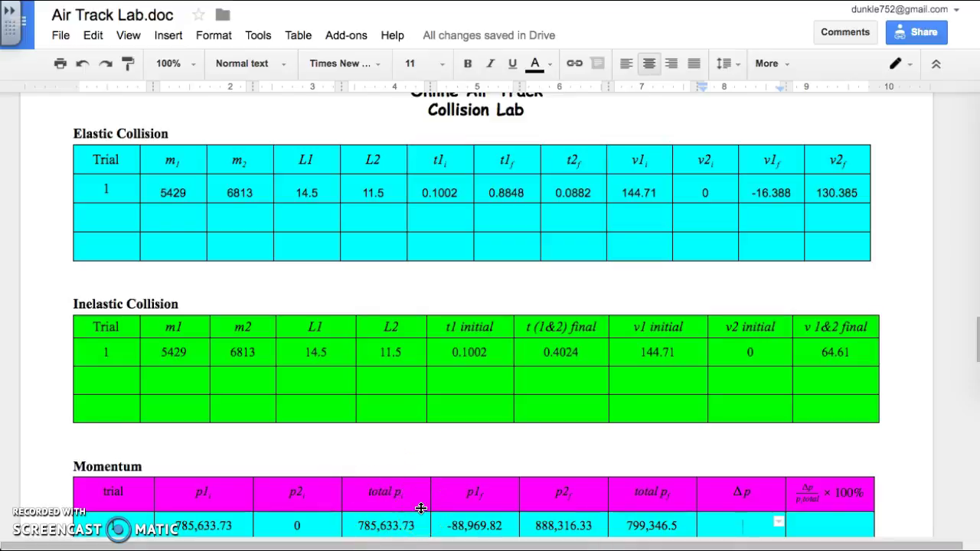
text(13,712.77)
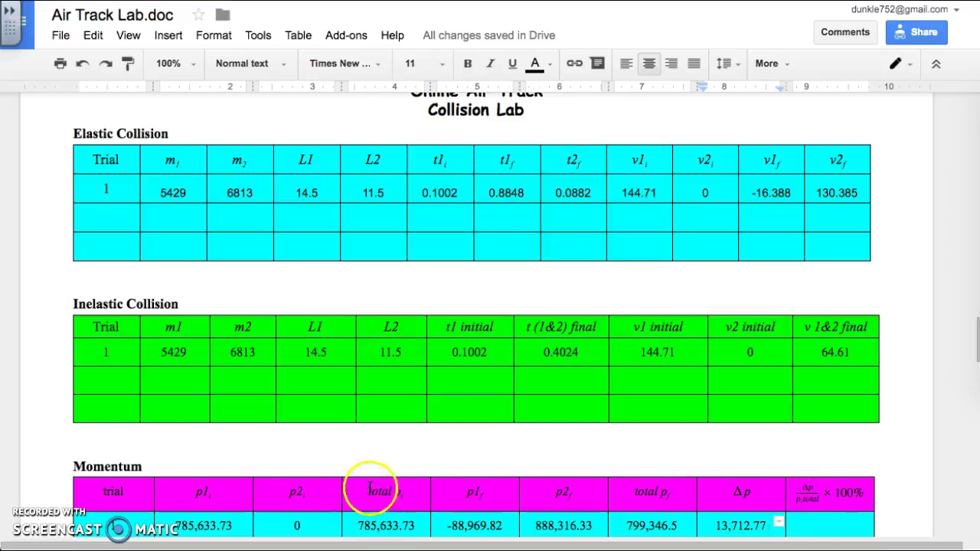
click(809, 524)
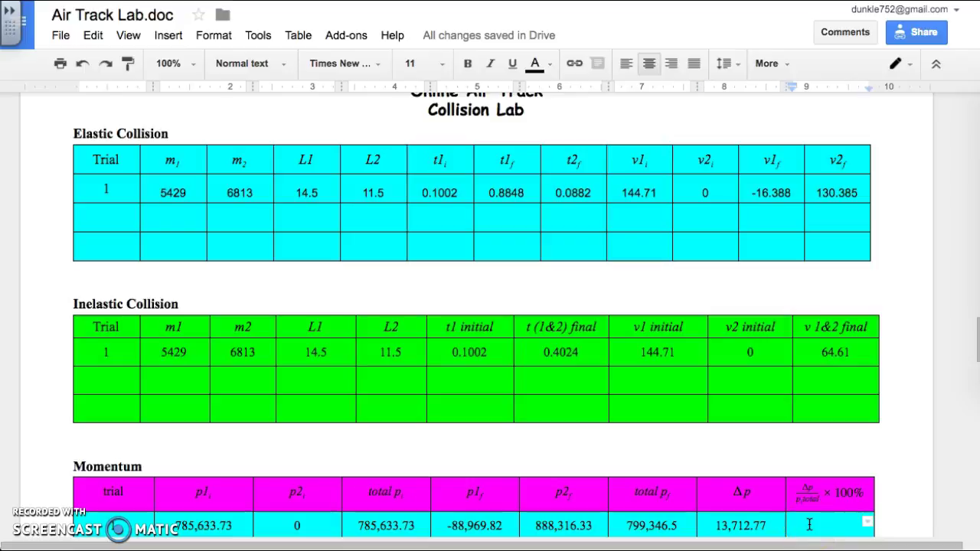
text(1.75)
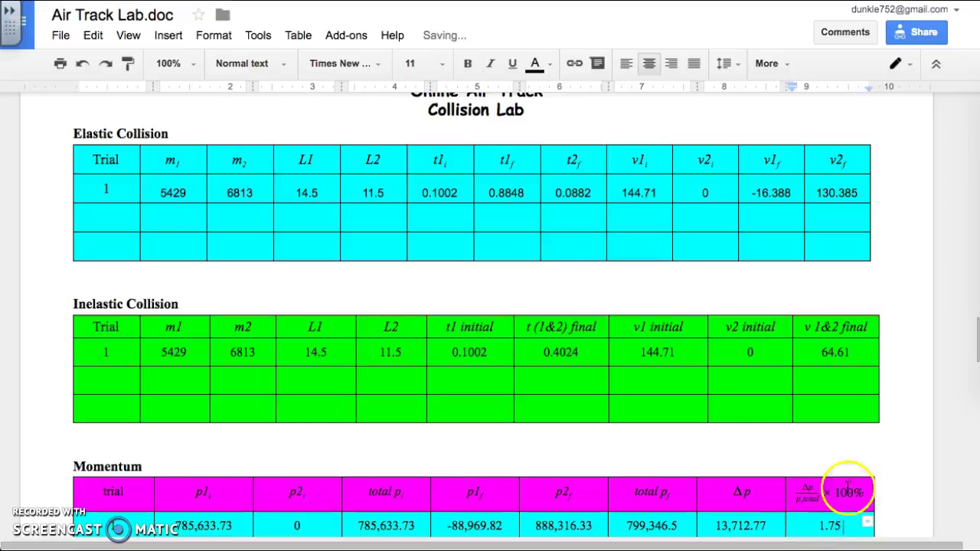
Step: Enter 785,633.73 for p1i, 0 for p2i and 785,633.73 for total pi in the Momentum table's green inelastic trial 1 row
scroll(645, 382, down, 3)
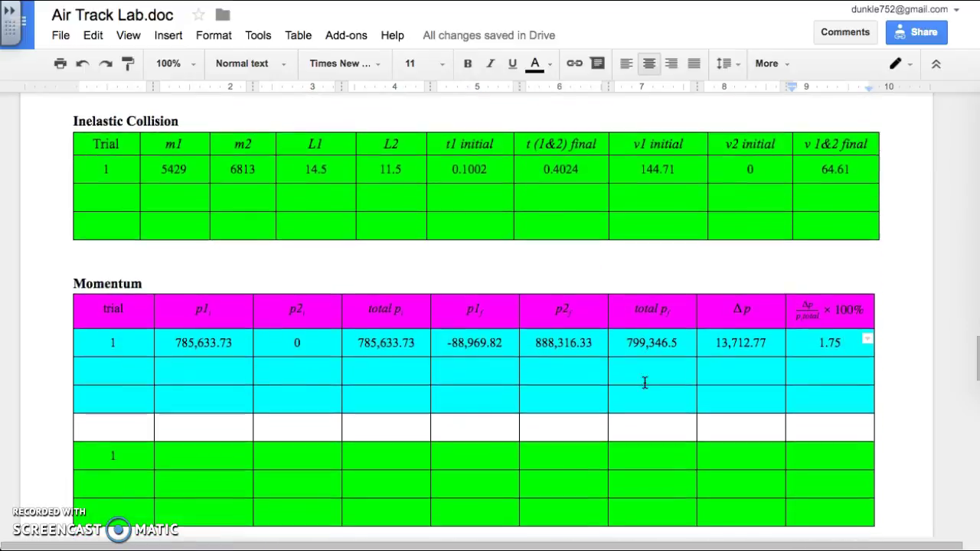
click(204, 448)
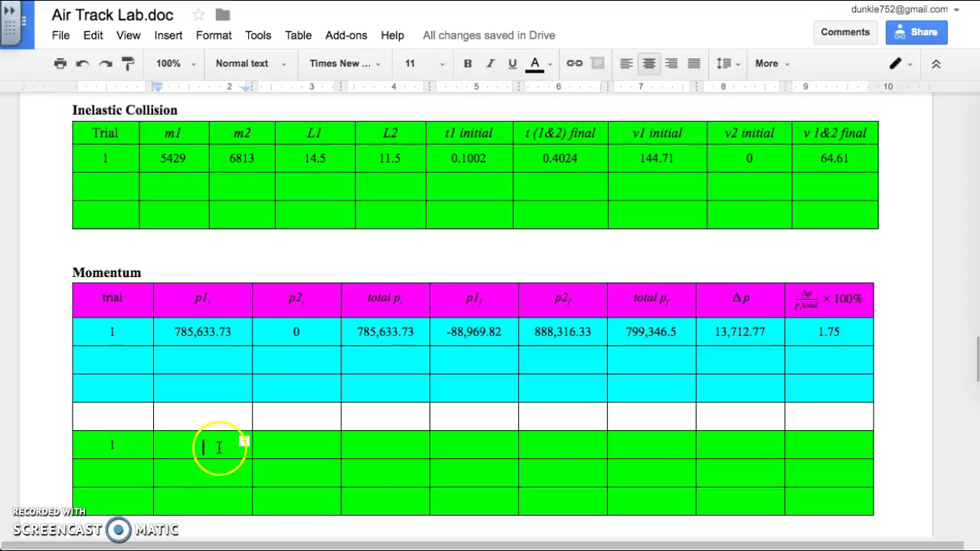
text(785,633.73)
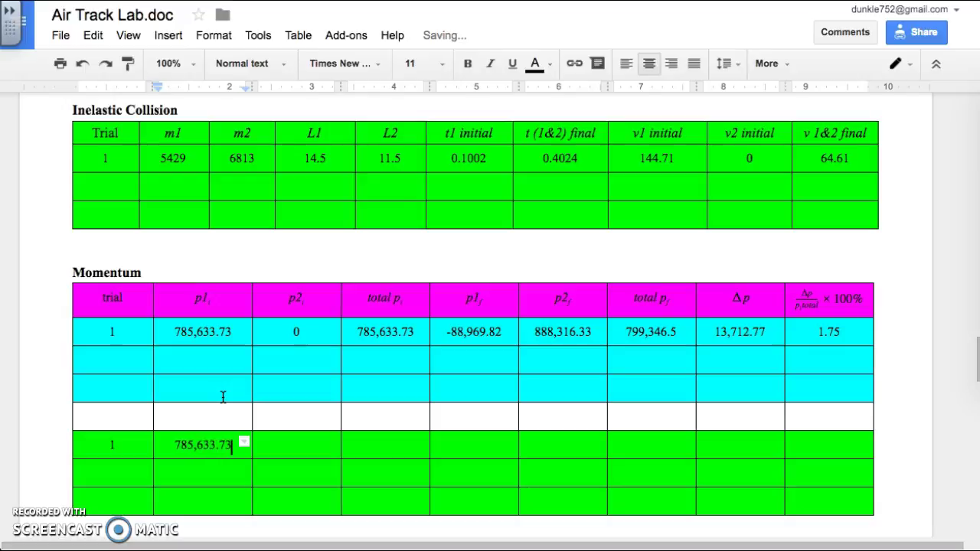
key(Tab)
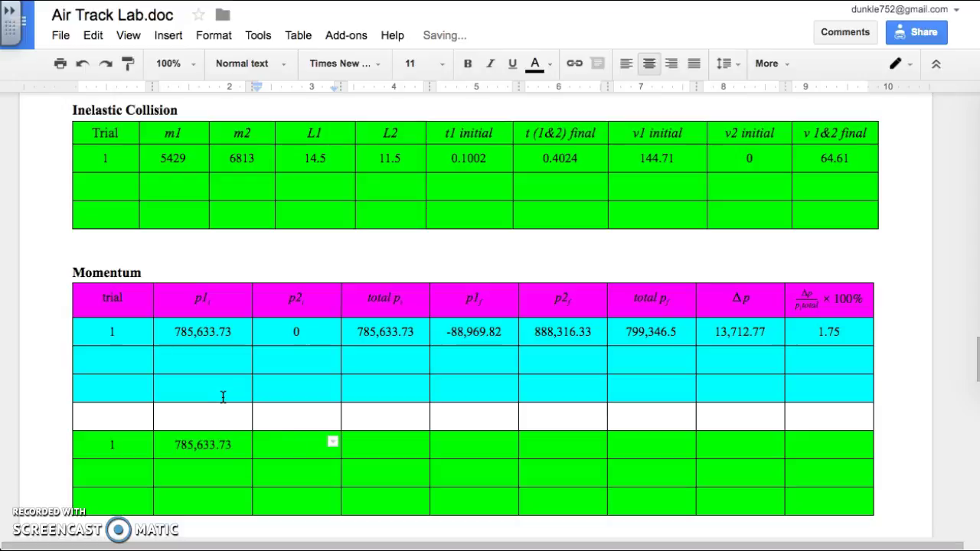
text(0)
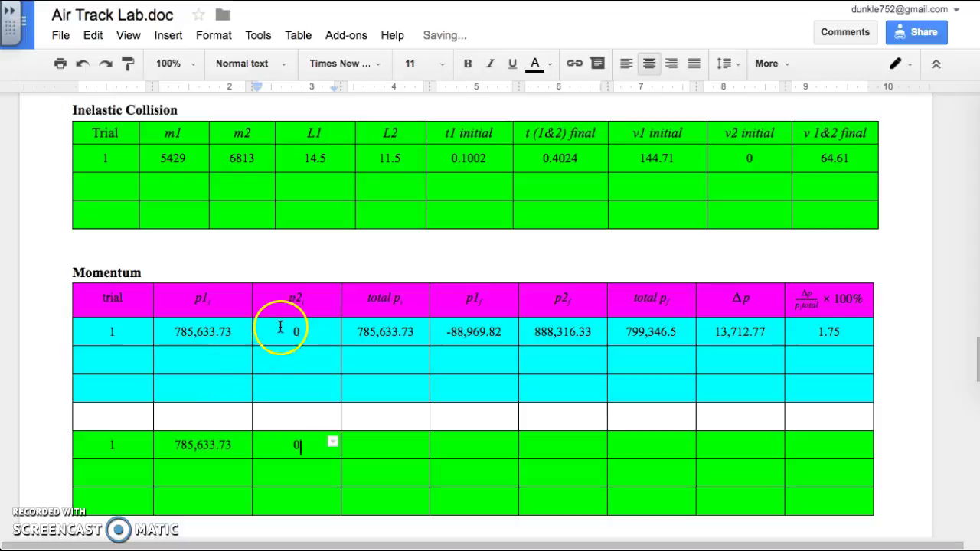
click(380, 447)
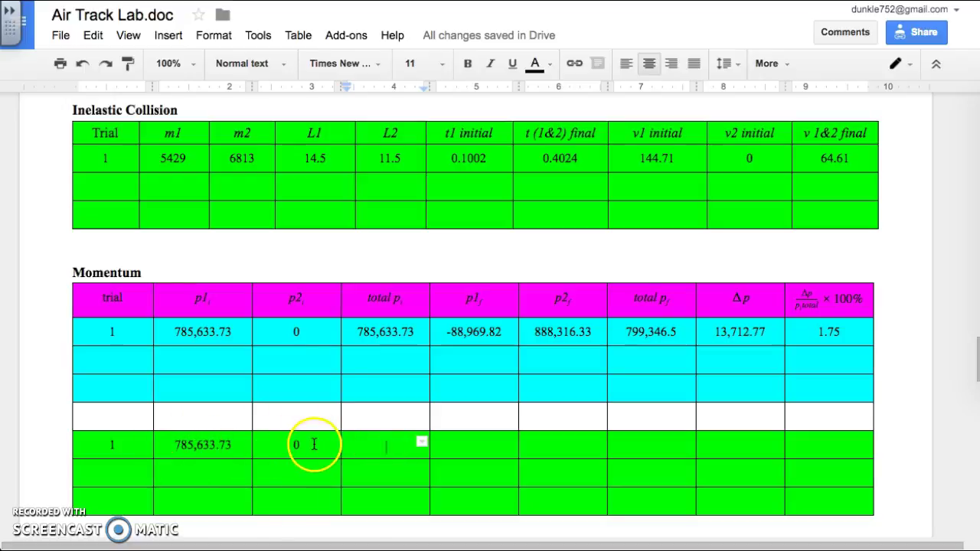
text(785,633.73)
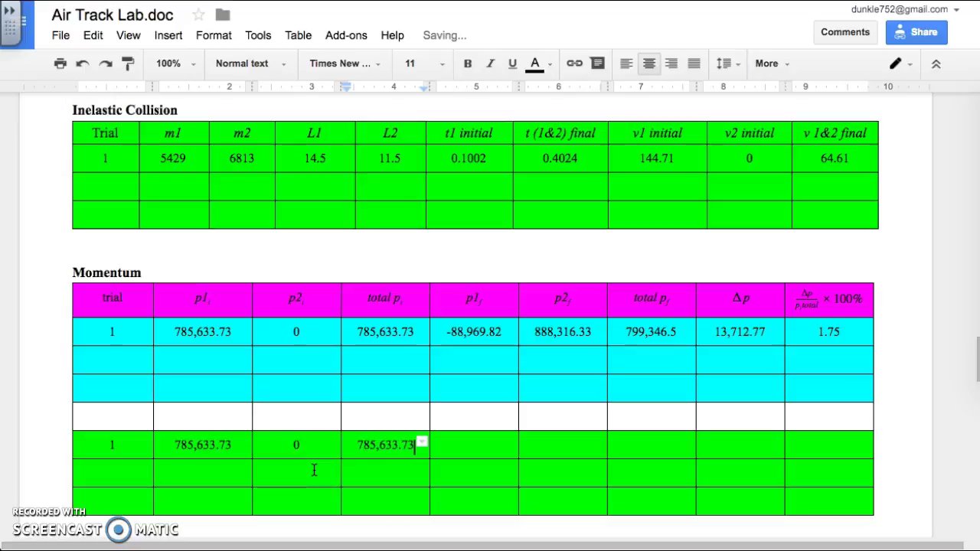
Step: Enter 350,780.32 for p1f, 440,203.78 for p2f and 790,984.1 for total pf in the Momentum table's inelastic trial 1 row
key(Tab)
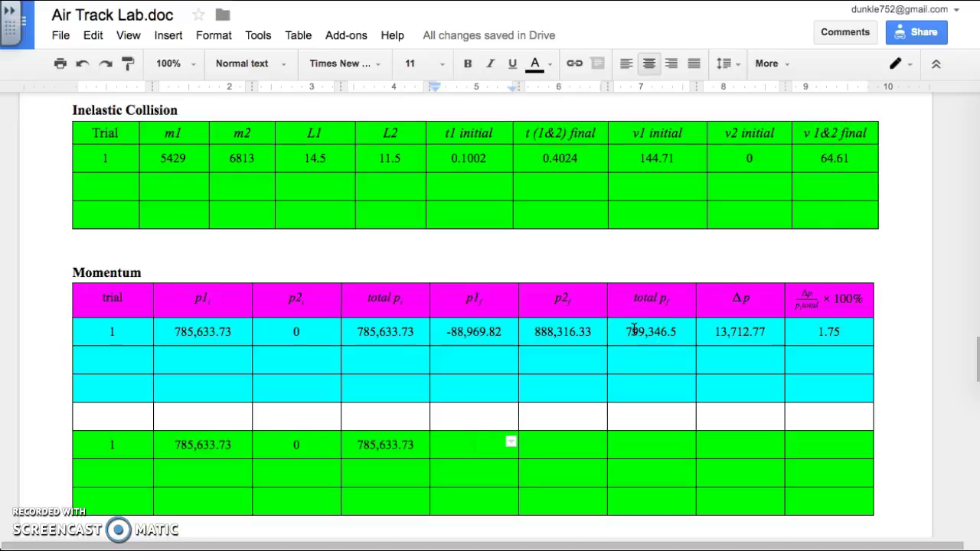
text(350,780.32)
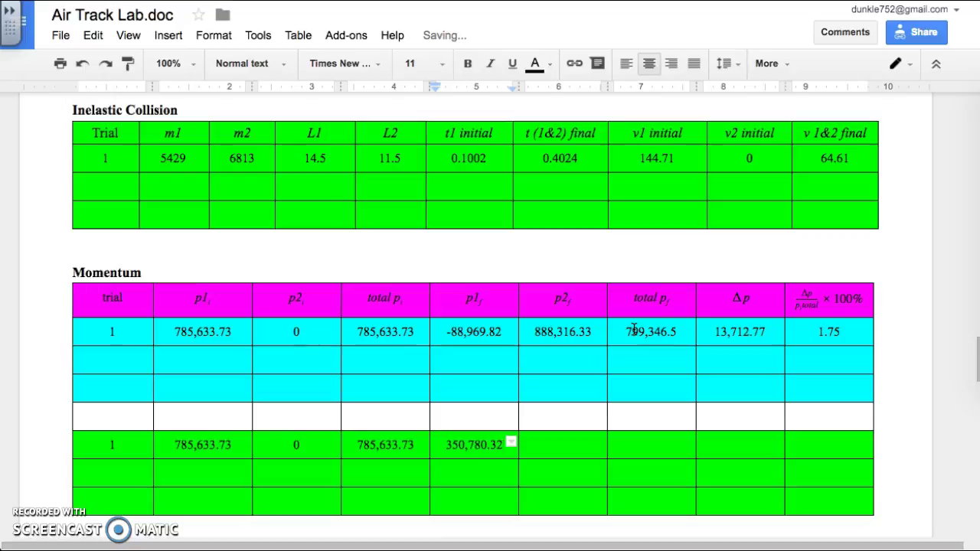
key(Tab)
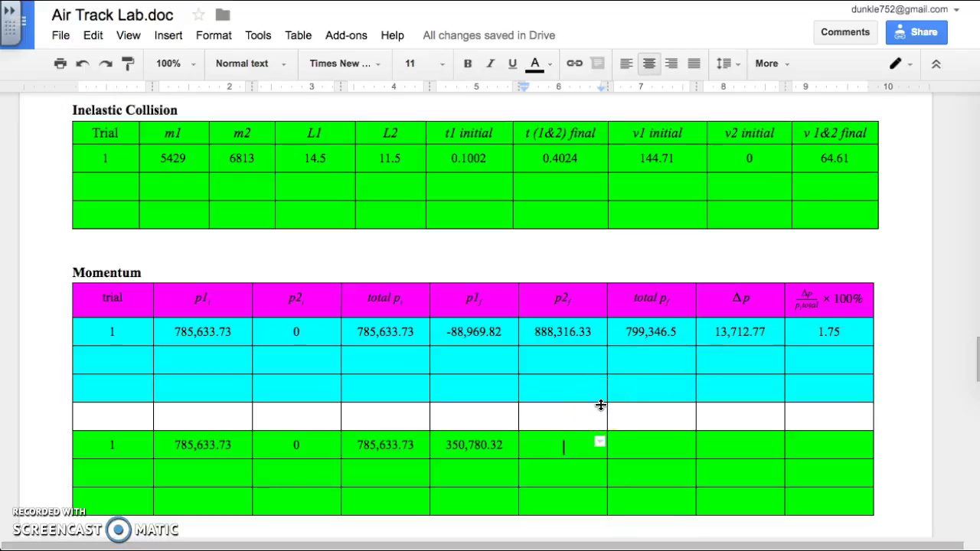
text(440,203.78)
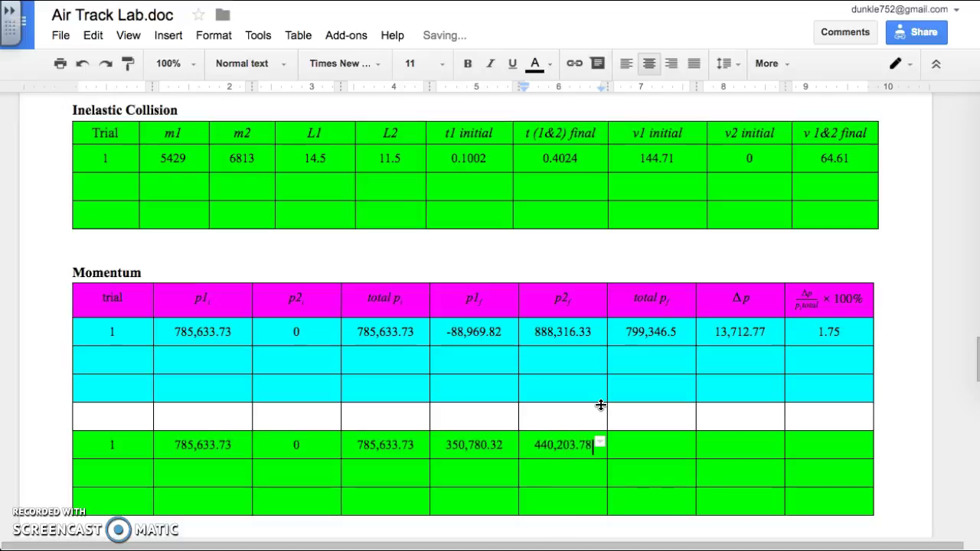
key(Tab)
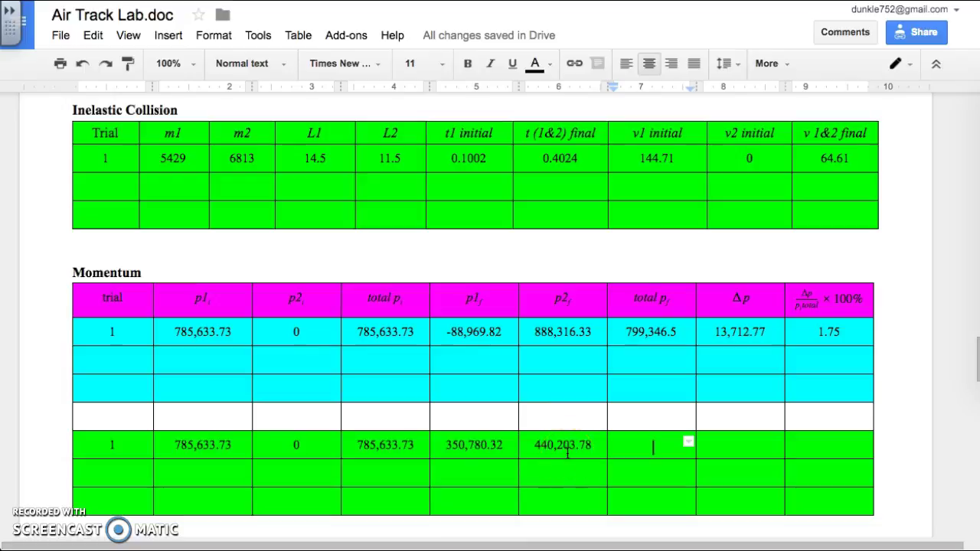
text(790,984)
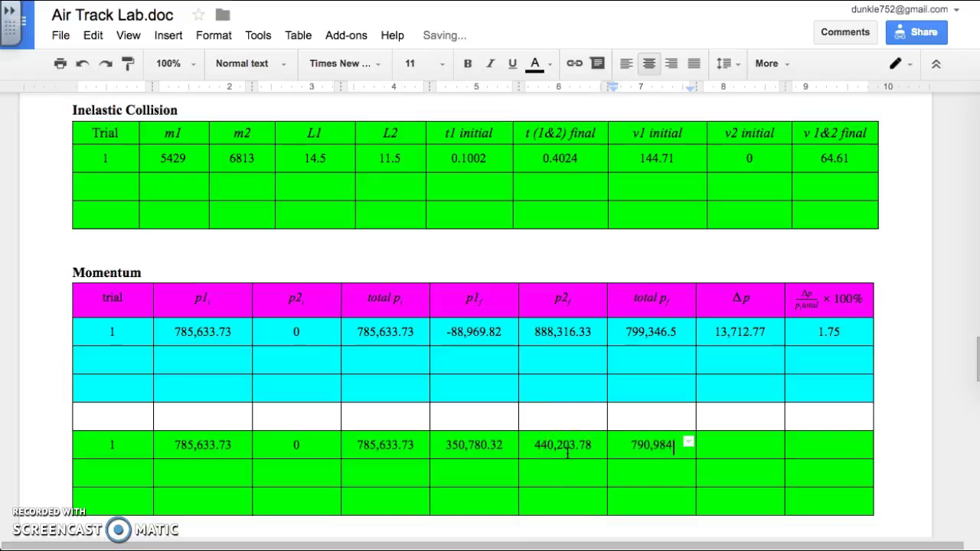
text(.1)
Step: Complete the Momentum table's inelastic trial 1 row with 5,350.36 for Δp and 0.68 for the percent change
key(Tab)
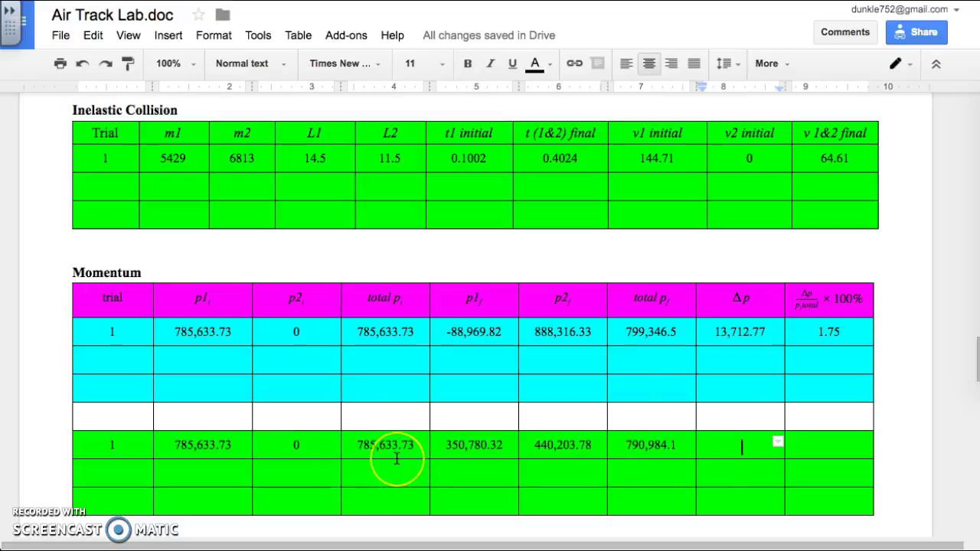
text(5)
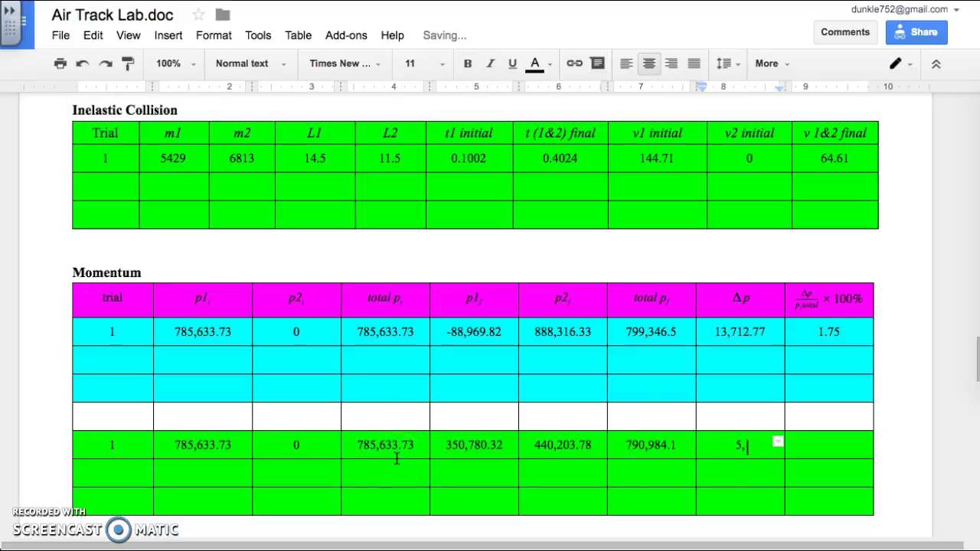
text(,350.36)
key(Tab)
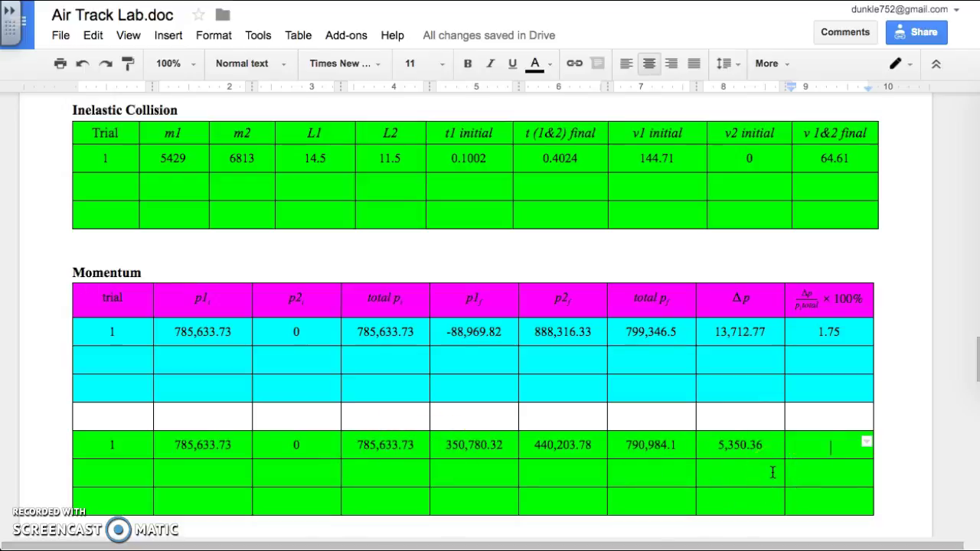
text(0.68)
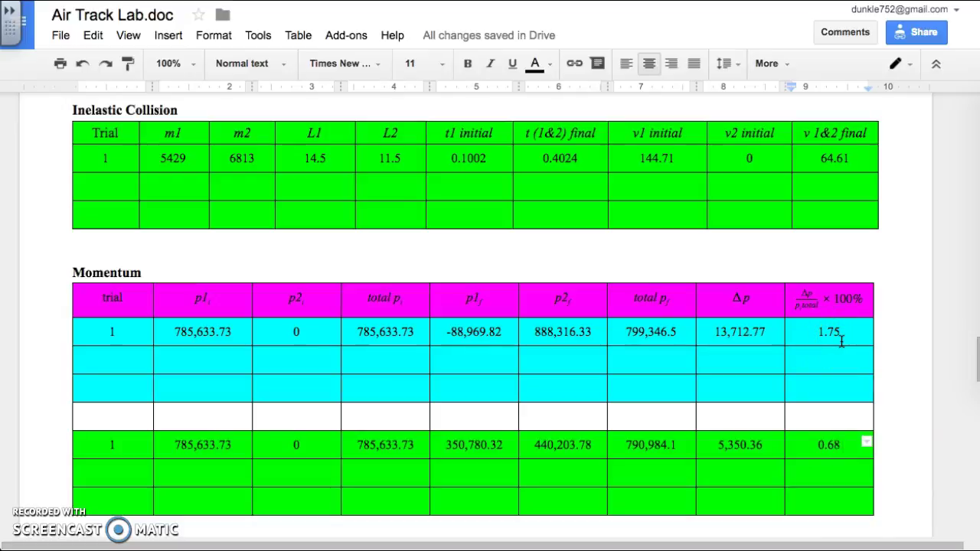
Step: Enter 56,844,756.1 for KE1i and 0 for KE2i in the Energy table's blue elastic trial 1 row
scroll(841, 341, down, 4)
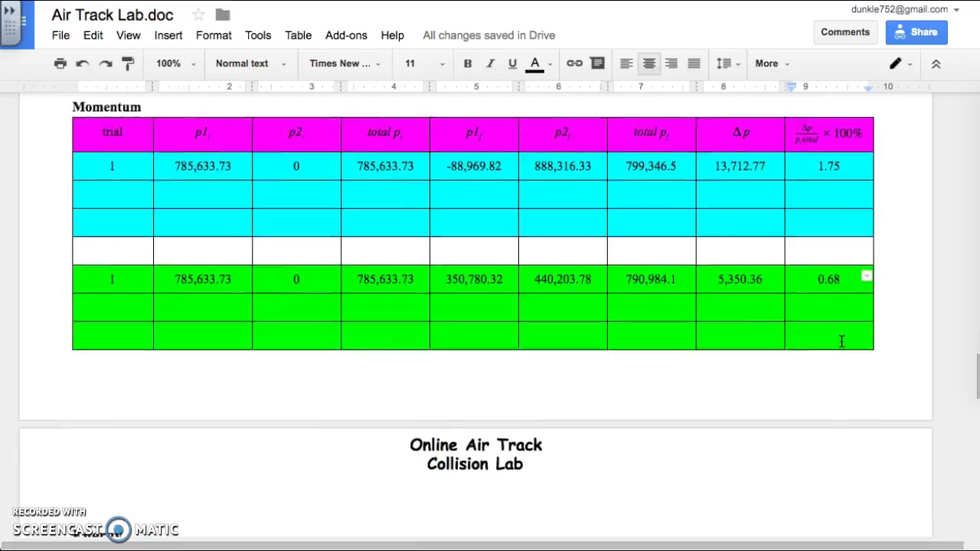
scroll(841, 341, down, 7)
click(722, 309)
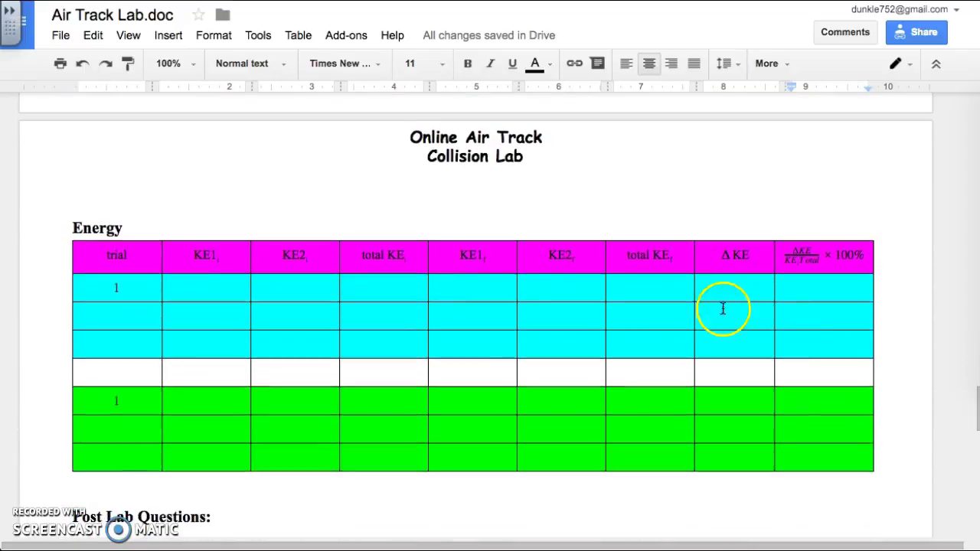
click(202, 285)
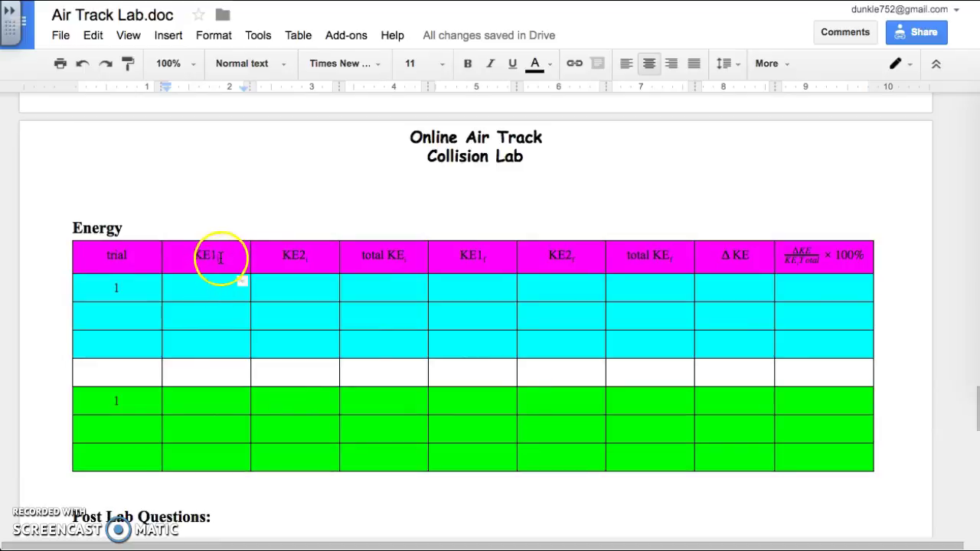
scroll(205, 259, up, 10)
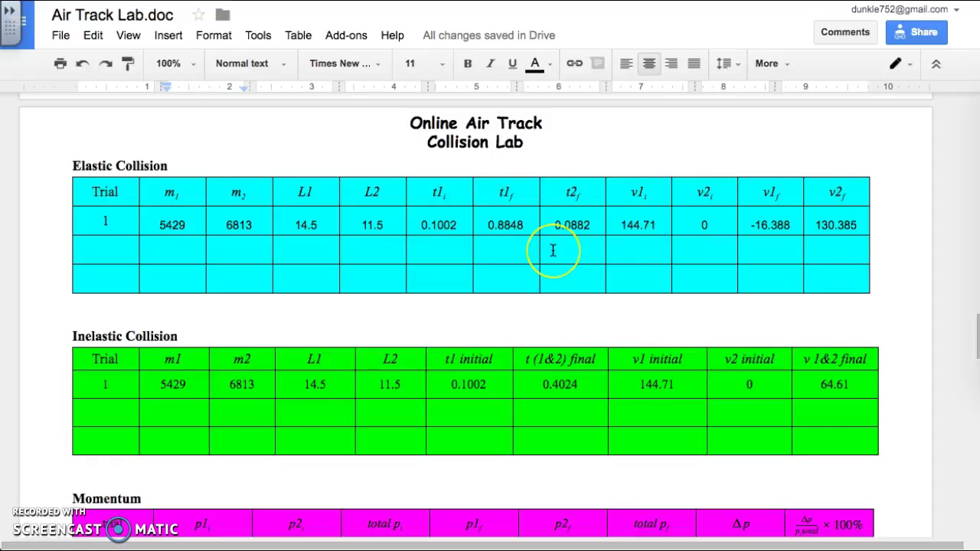
scroll(559, 248, down, 12)
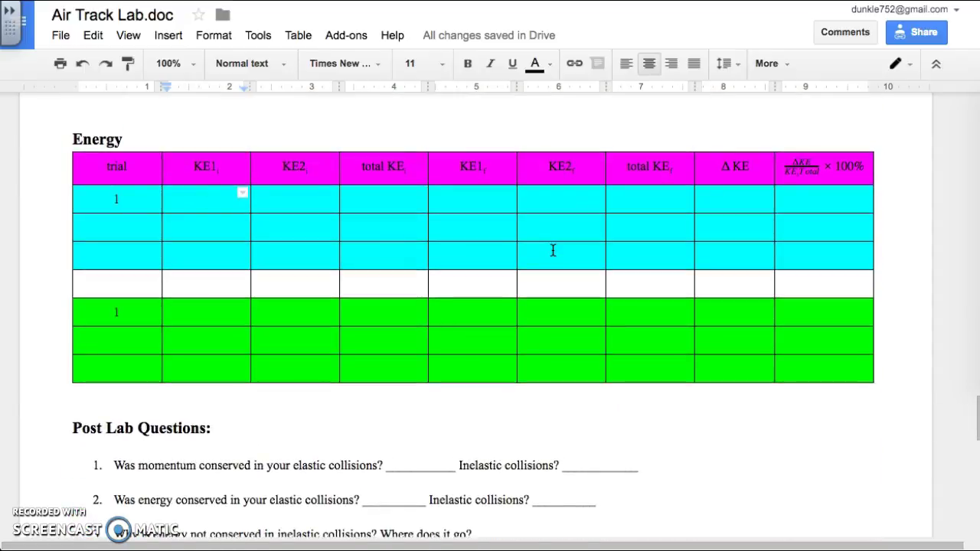
text(56,844)
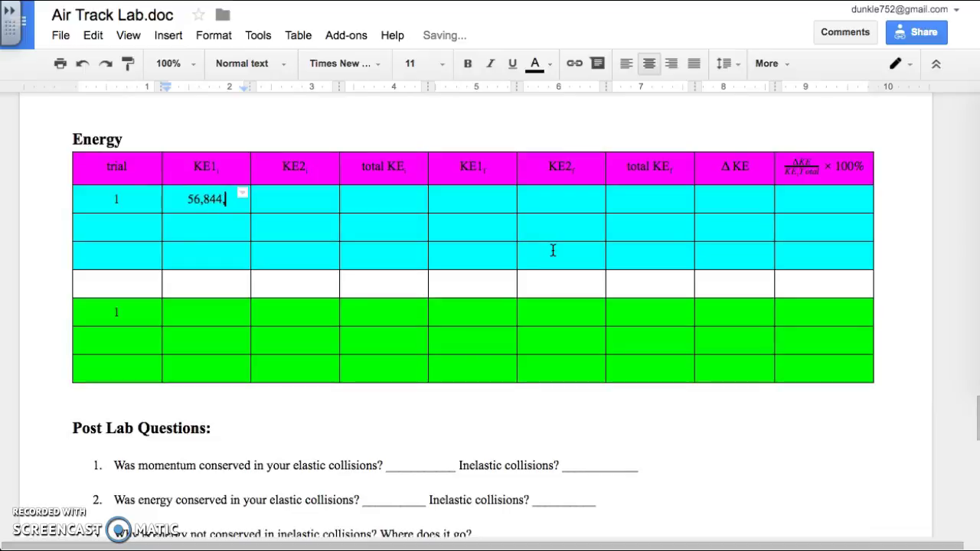
text(,756.1)
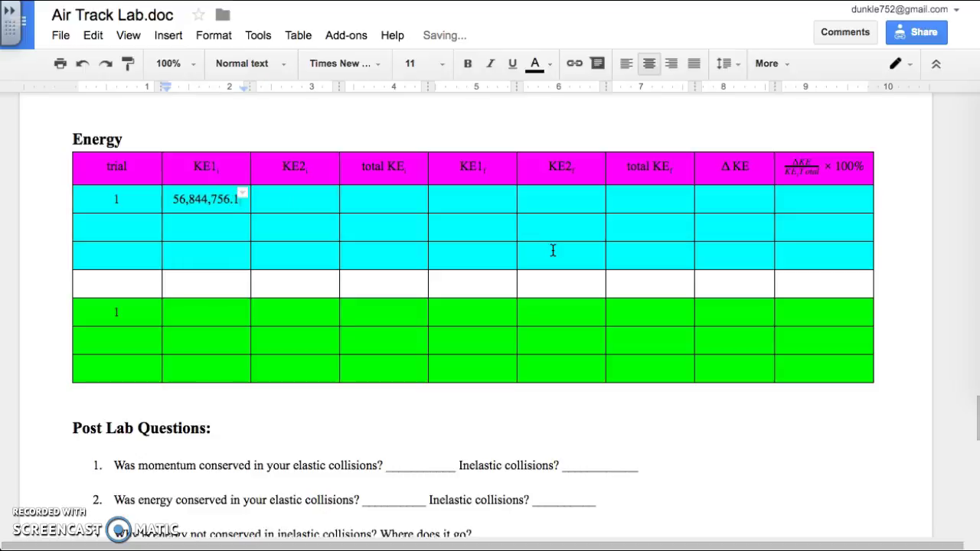
key(Tab)
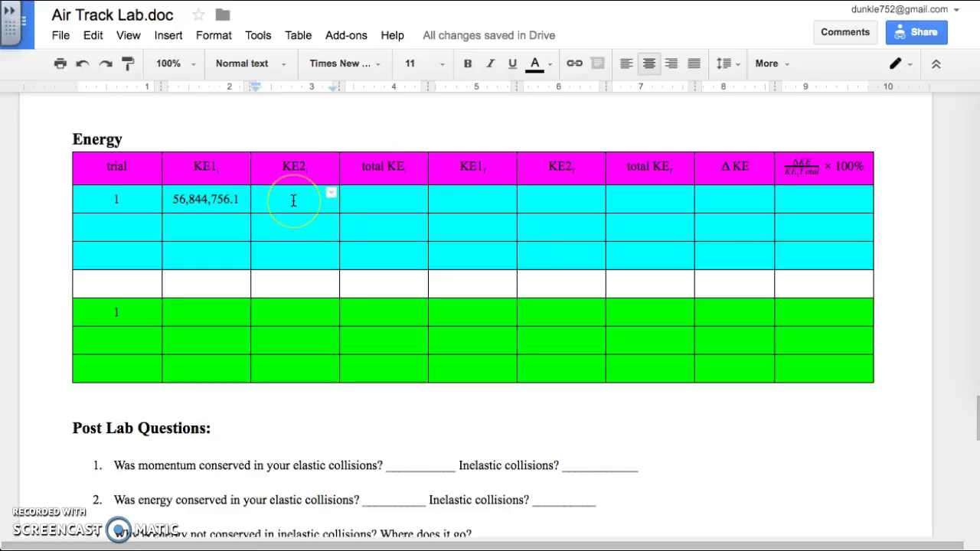
text(0)
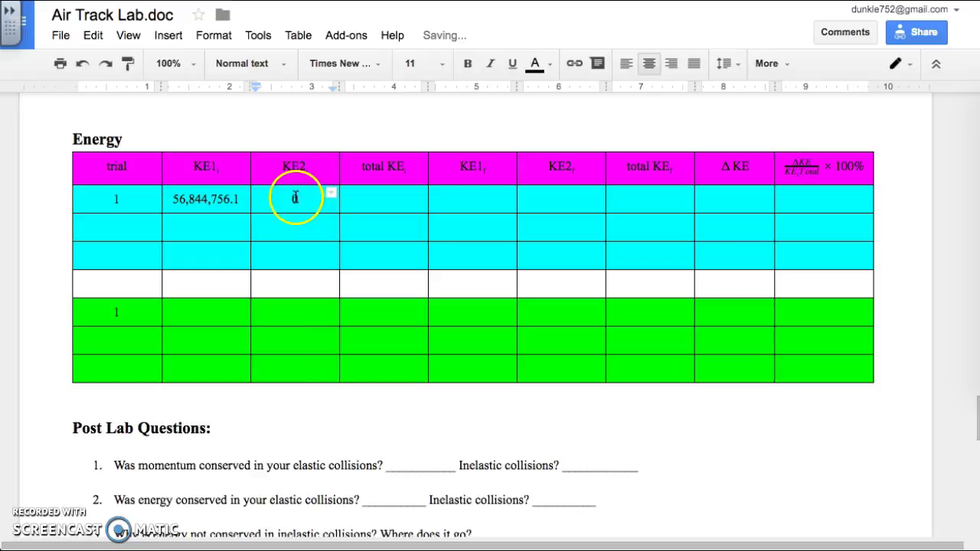
Step: Copy the elastic trial 1 KE1i value, 56,844,756.1, into the same row's total KEi cell in the Energy table
click(378, 202)
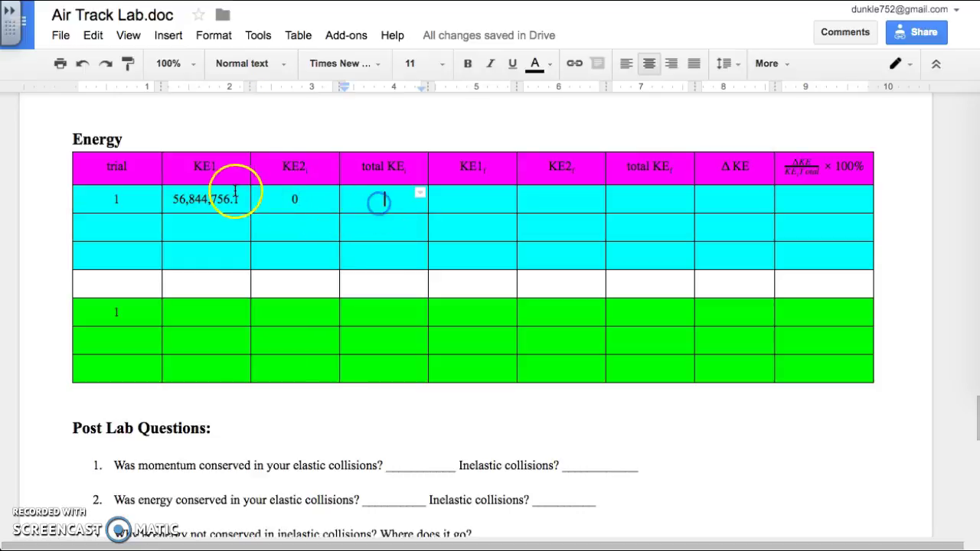
click(199, 201)
double_click(199, 201)
key(ctrl+c)
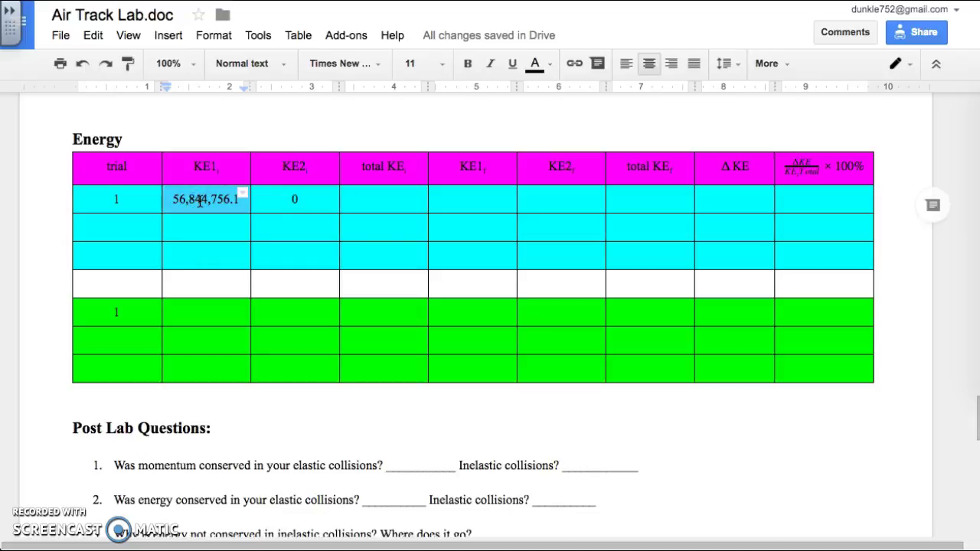
click(381, 202)
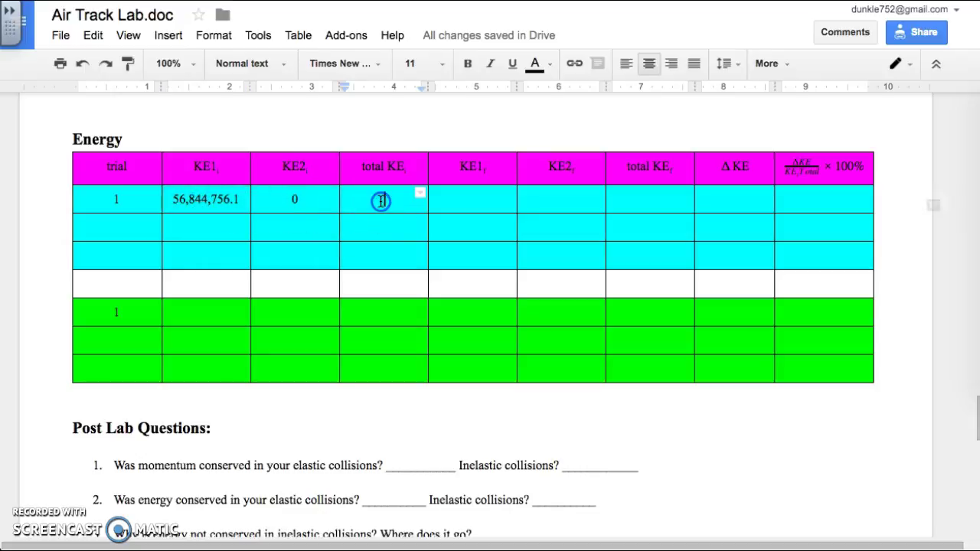
key(ctrl+v)
Step: Check the elastic trial 1 mass and v1f, and enter 729,013.59 for KE1f in the Energy table
click(476, 196)
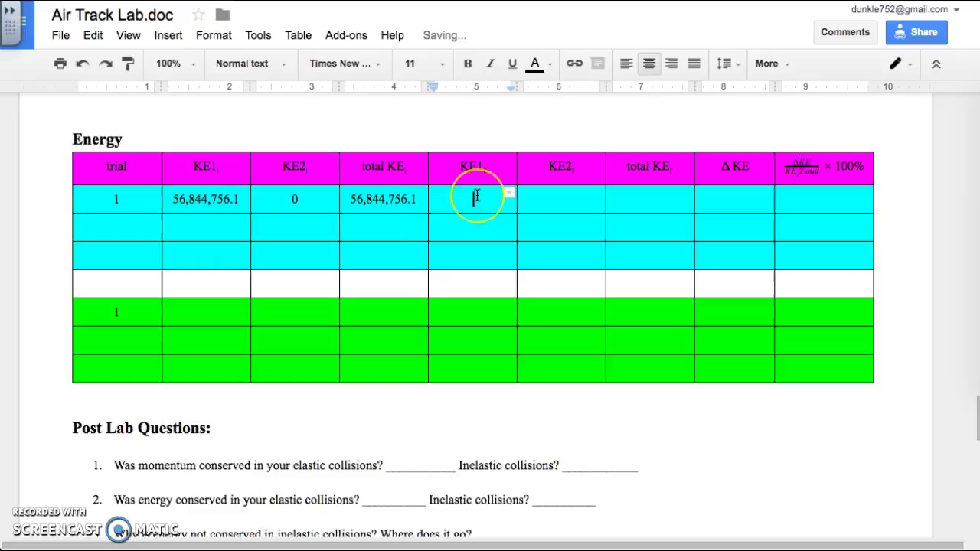
scroll(436, 162, up, 10)
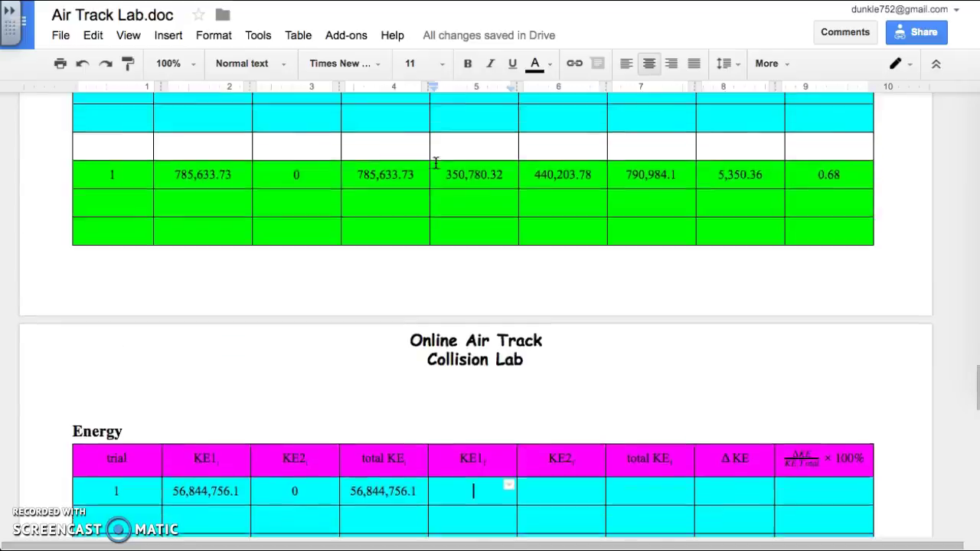
scroll(434, 162, up, 5)
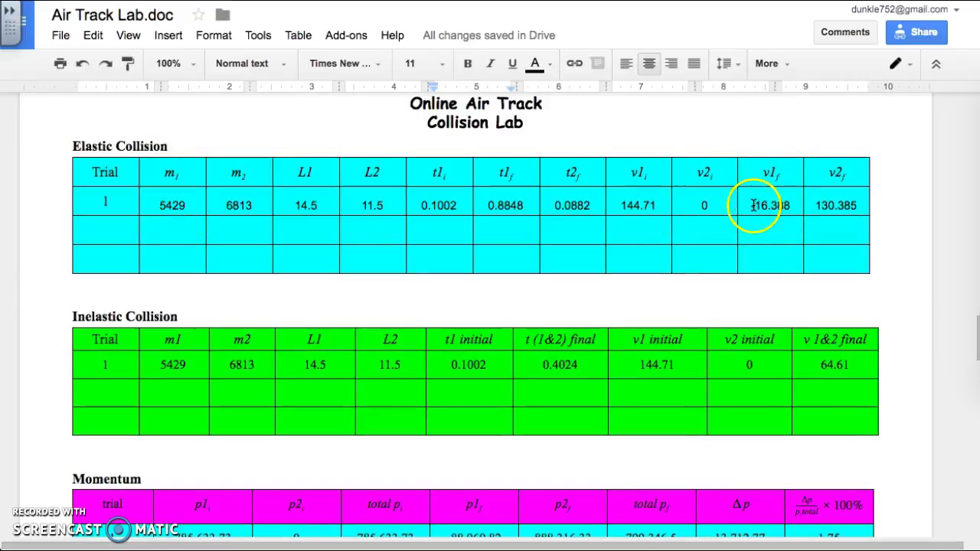
scroll(738, 208, down, 10)
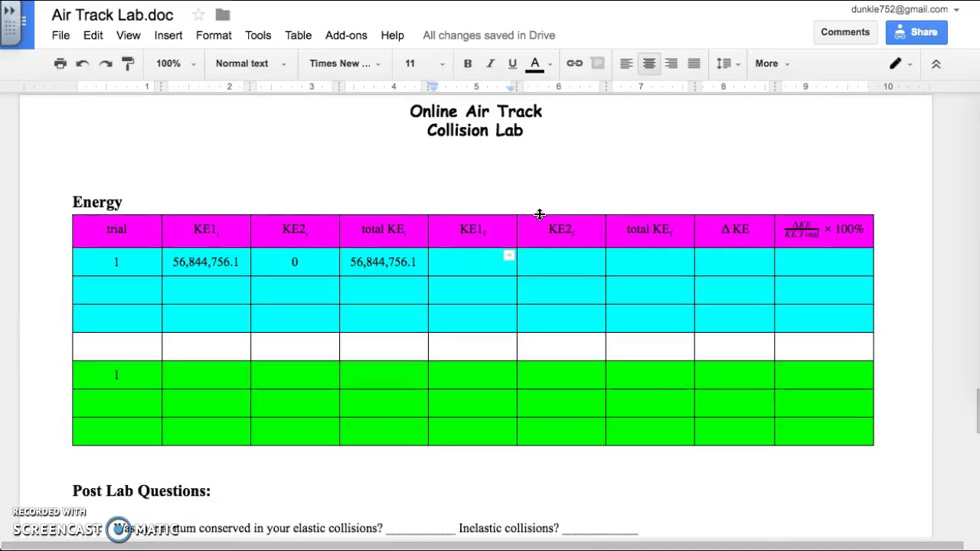
text(729,013.59)
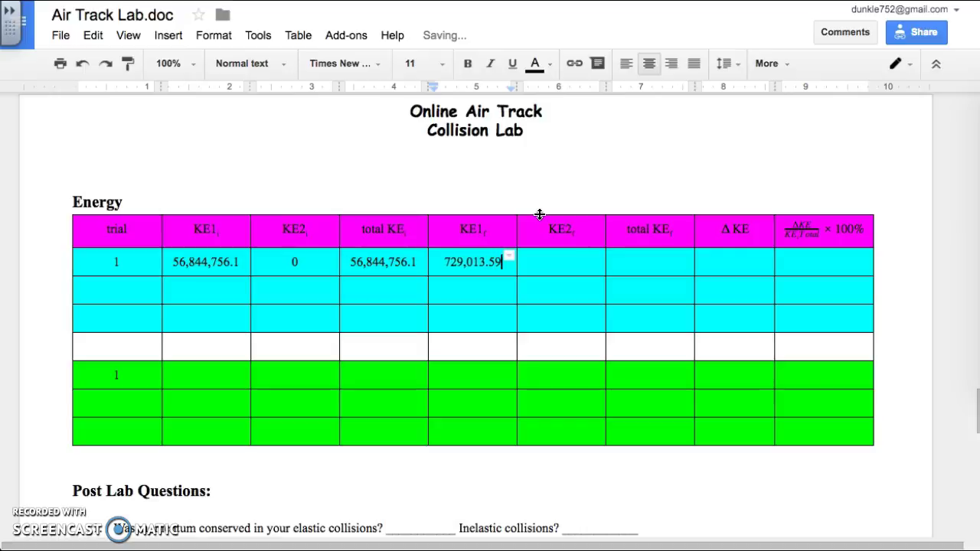
Step: Check the elastic trial 1 mass and v2f, and enter 57,911,778.66 for KE2f in the Energy table
key(Tab)
drag(562, 212, 433, 212)
scroll(432, 212, up, 2)
scroll(432, 212, up, 10)
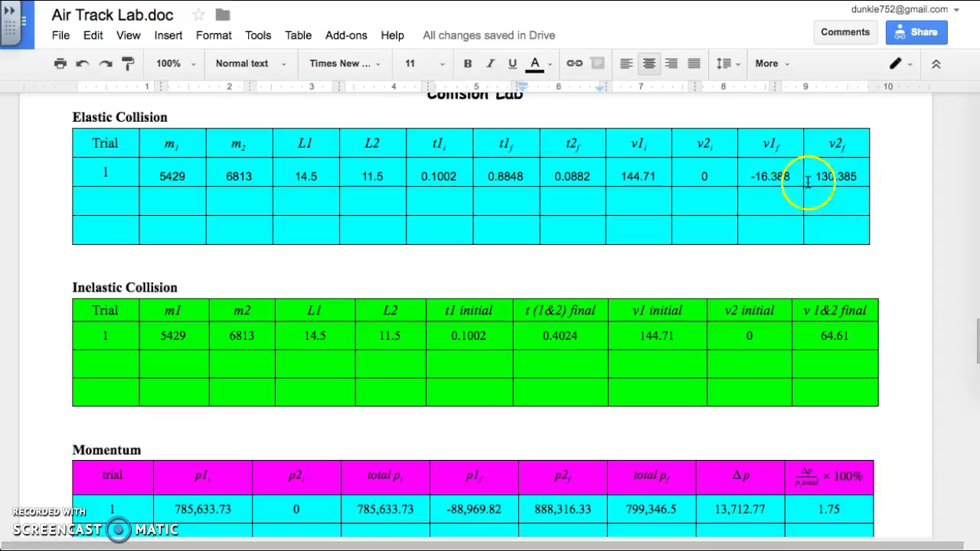
scroll(827, 184, down, 15)
scroll(827, 183, up, 4)
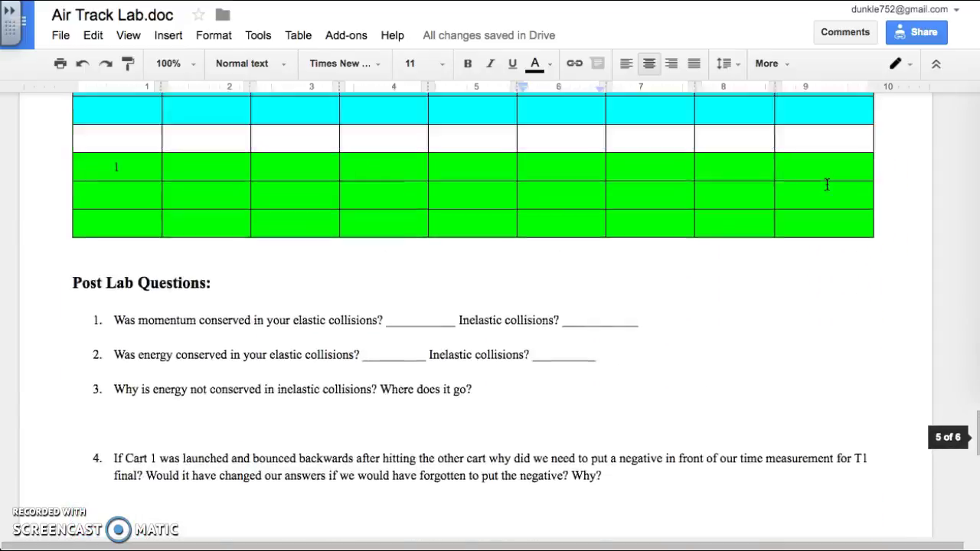
scroll(827, 184, up, 1)
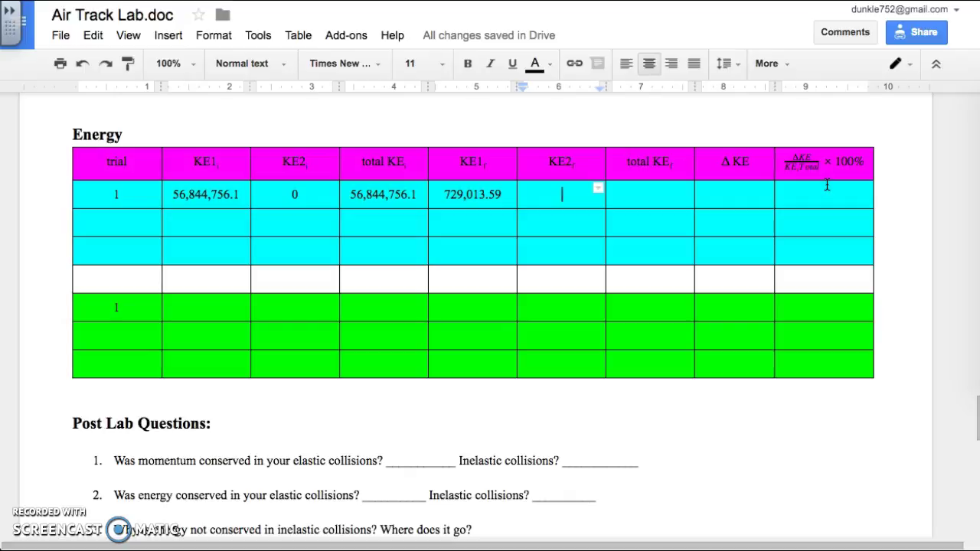
text(57,911,778.66)
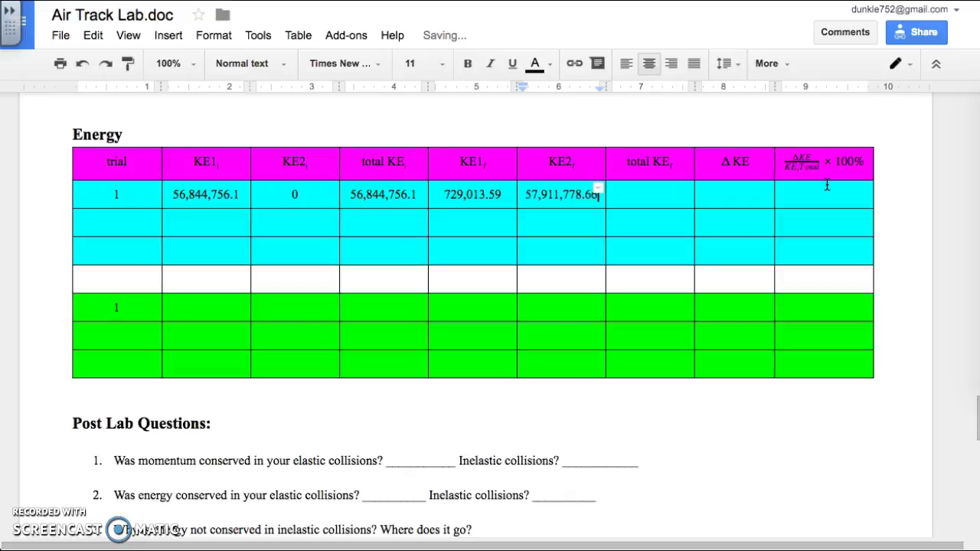
Step: Enter 58,640,792.24 for total KEf in the Energy table's elastic trial 1 row
key(Tab)
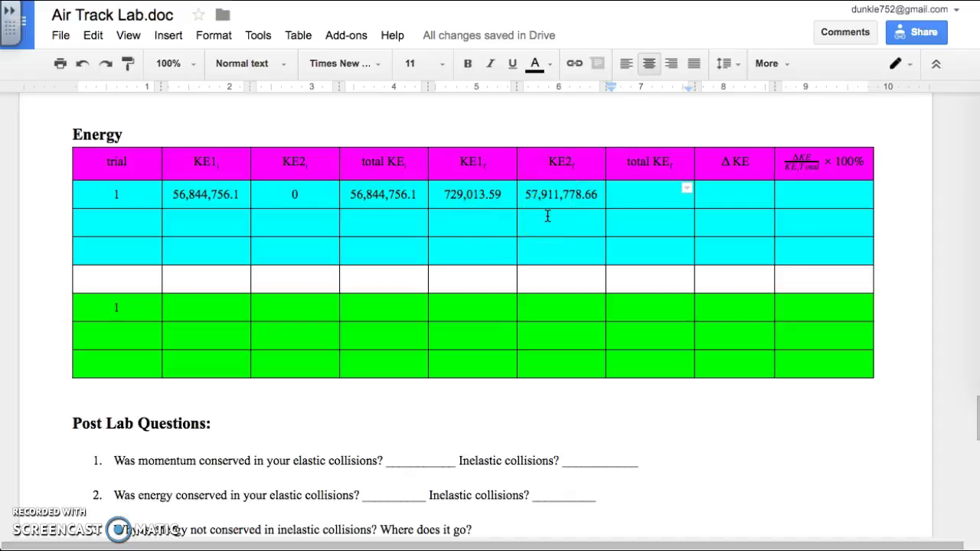
text(59)
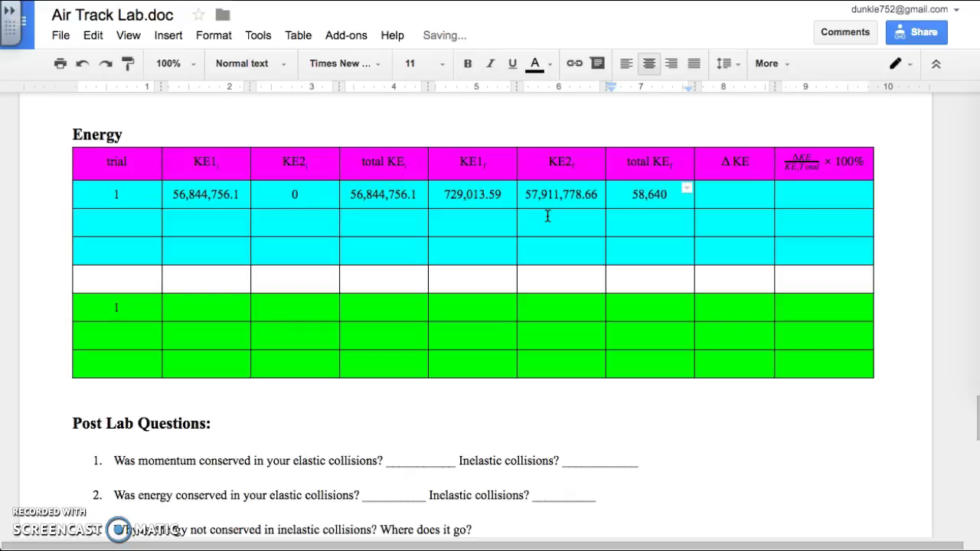
text(,640,792.24)
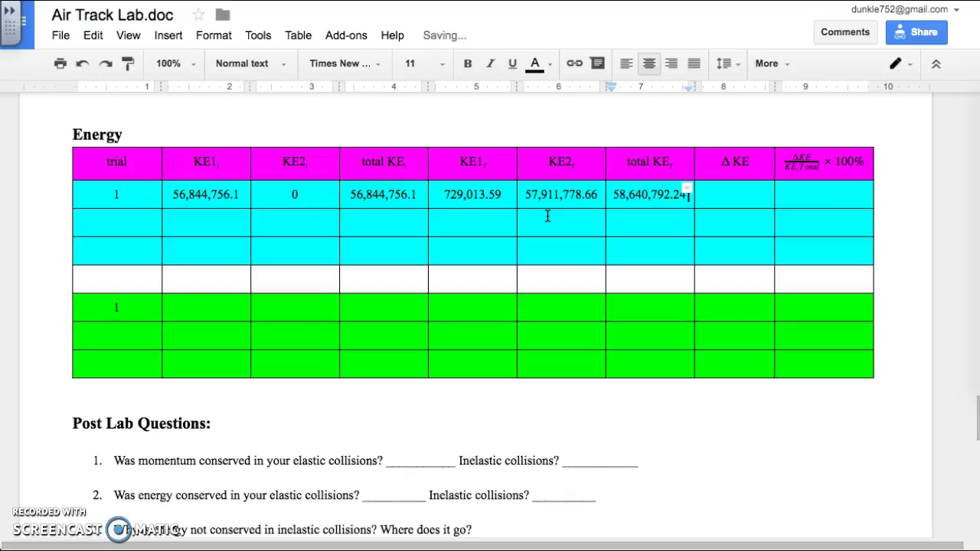
Step: Complete the Energy table's elastic trial 1 row with 1,796,036.15 for ΔKE and 3.16 for the percent change
key(Tab)
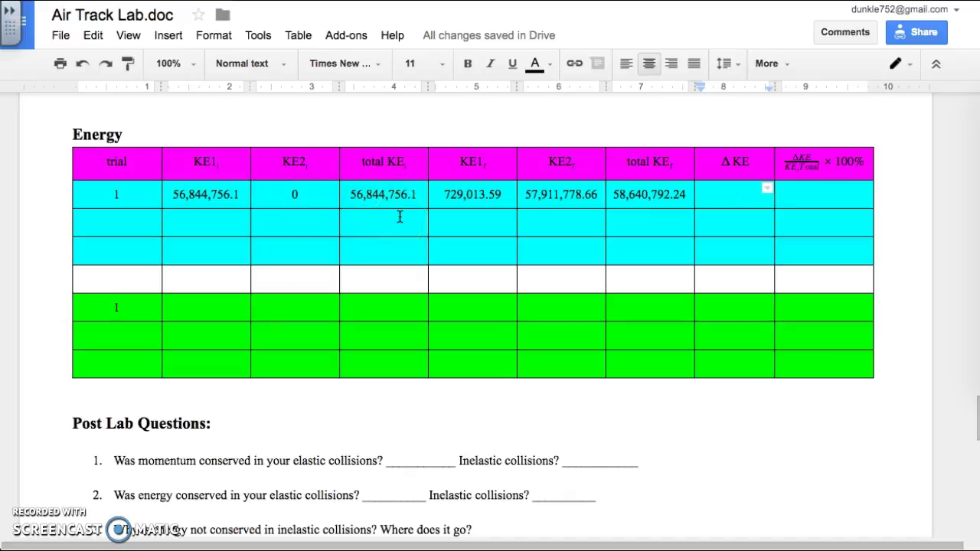
text(1,796,036.15)
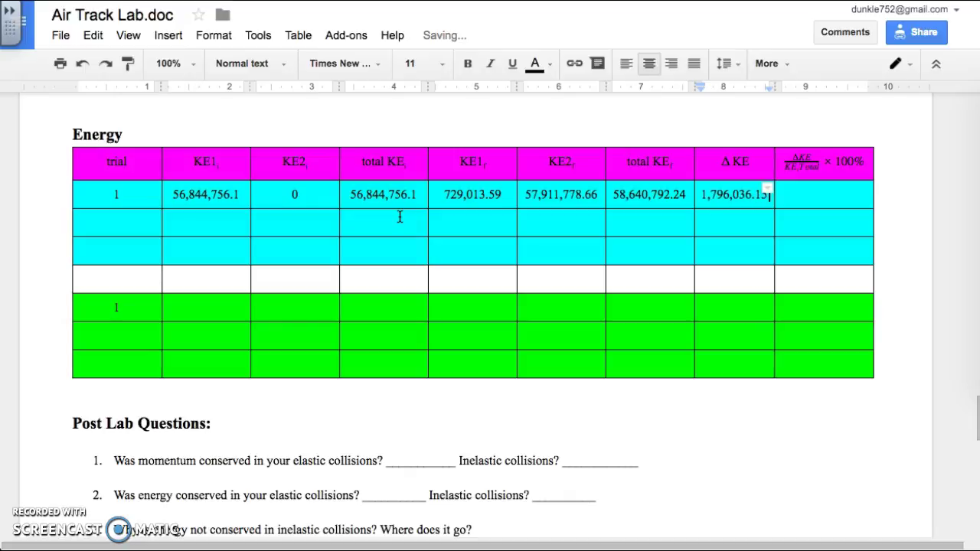
key(Tab)
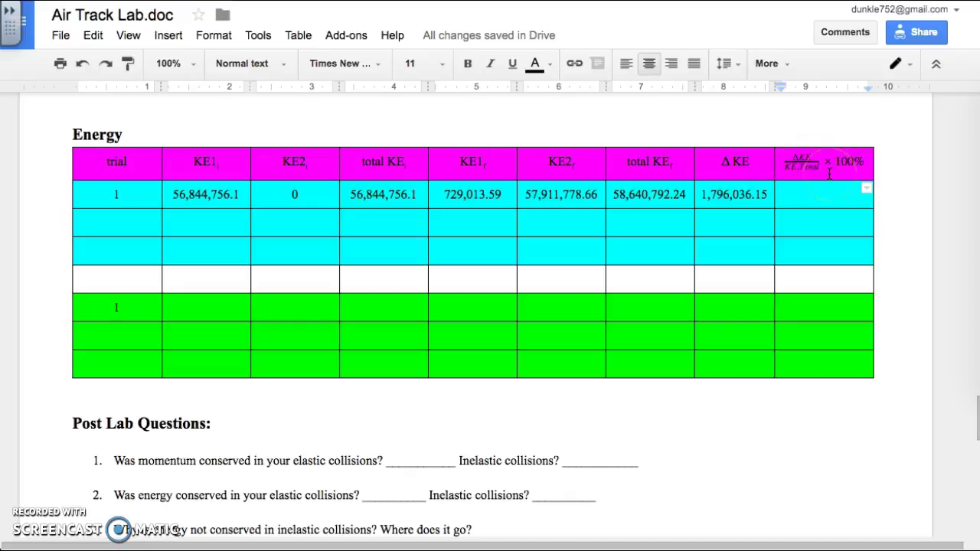
text(3.16)
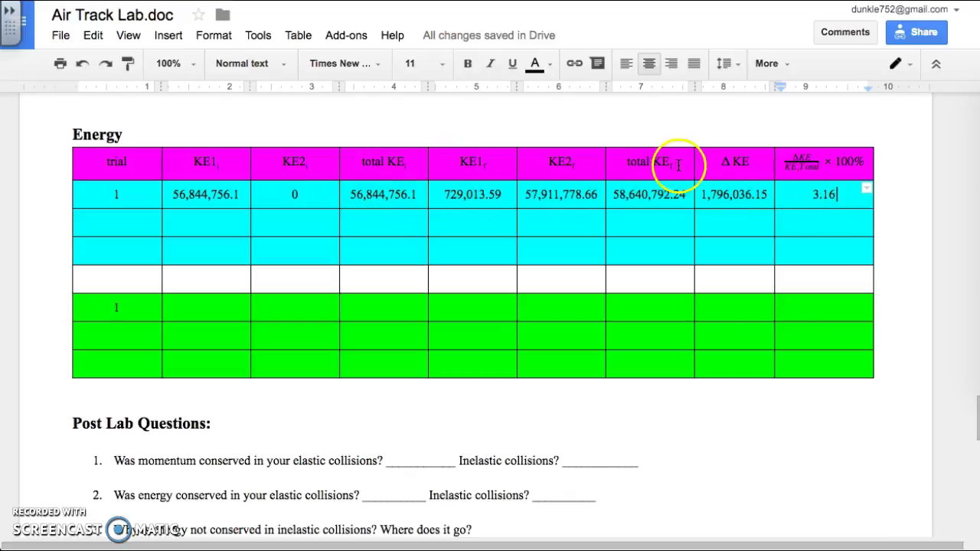
Step: Fill the Energy table's green inelastic trial 1 row with the copied elastic KE1i value, 56,844,756.1, and 0 for KE2i
click(200, 314)
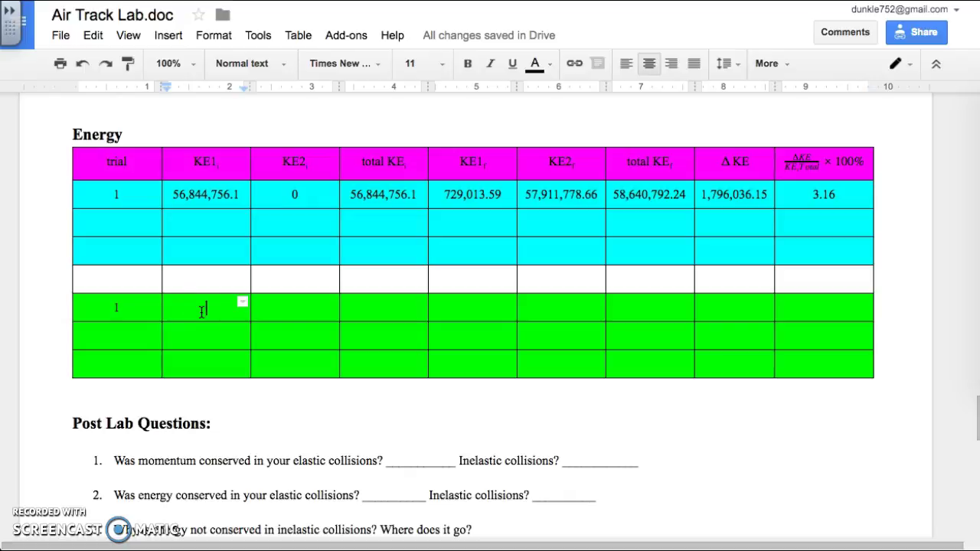
scroll(203, 310, up, 10)
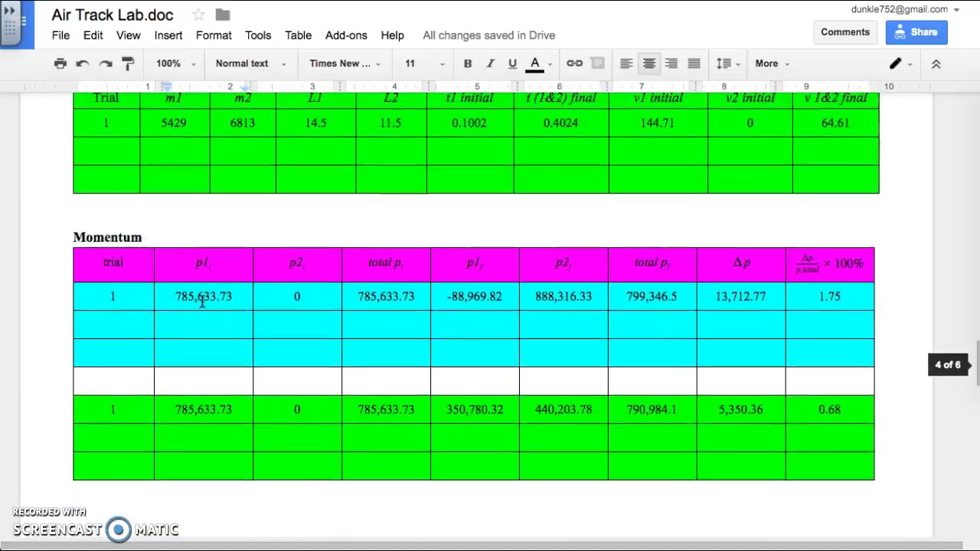
scroll(203, 303, up, 4)
click(187, 271)
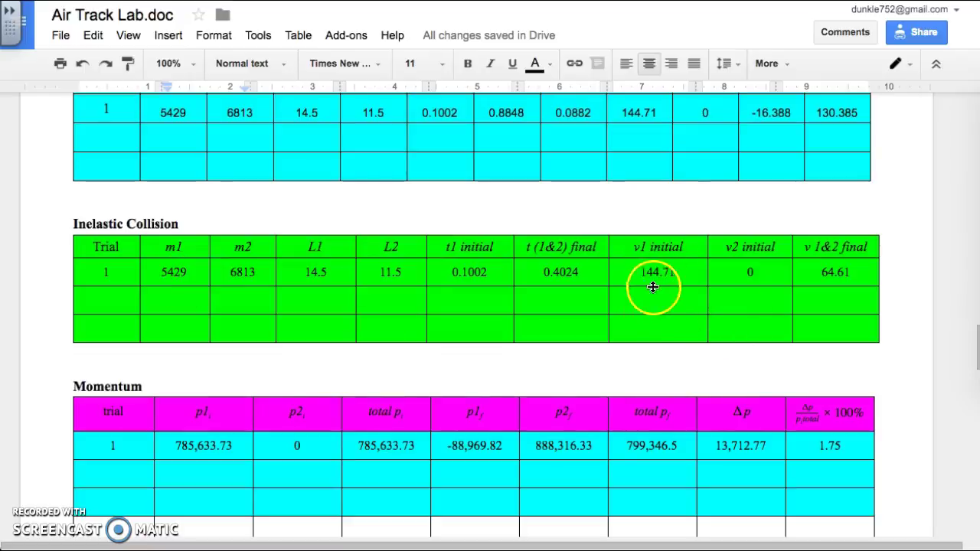
scroll(666, 273, down, 14)
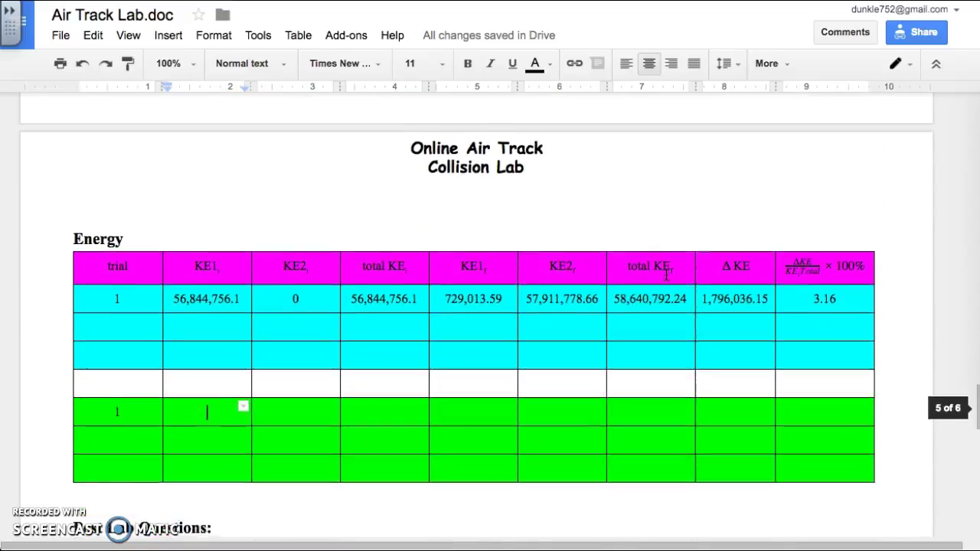
double_click(200, 280)
key(ctrl+c)
click(201, 395)
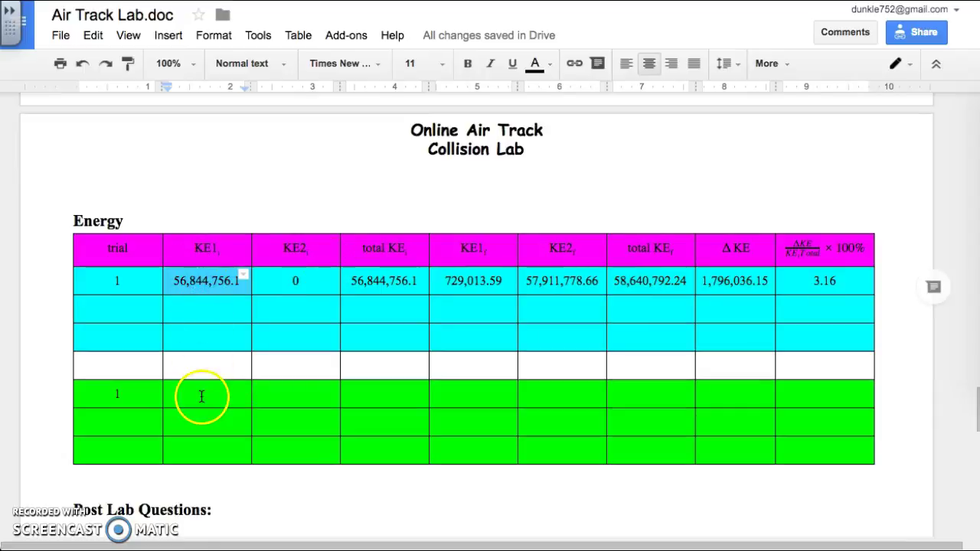
key(ctrl+v)
click(289, 393)
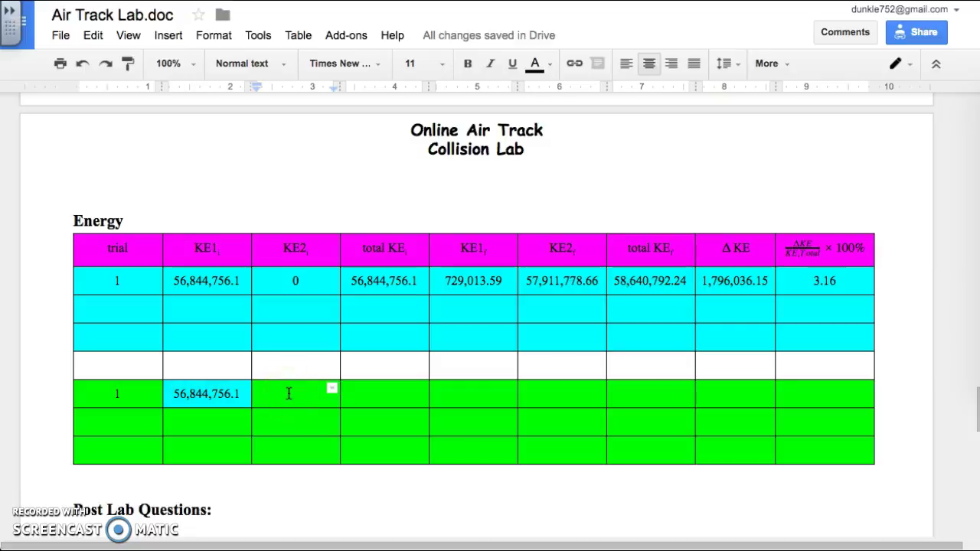
text(0)
Step: Enter 56,844,756.1 for total KEi in the Energy table's green inelastic trial 1 row
click(225, 396)
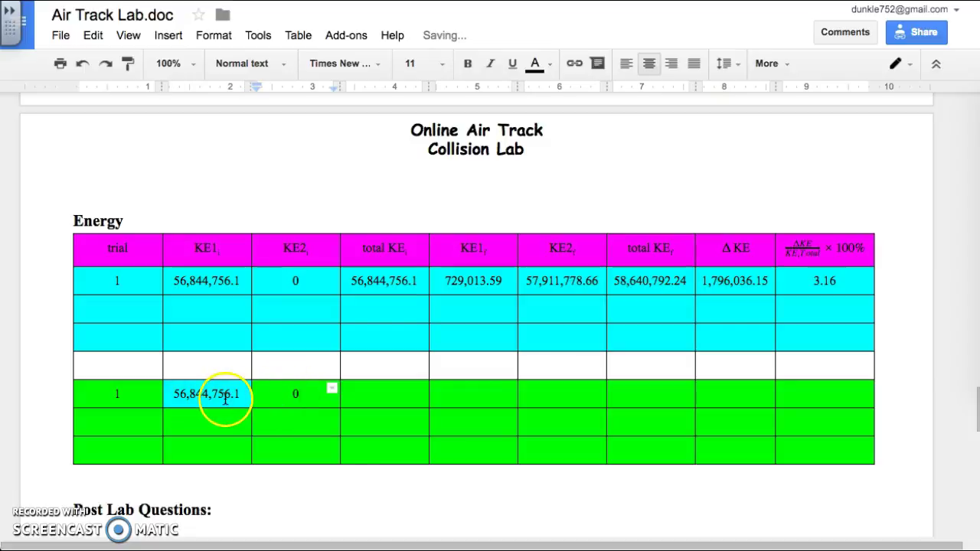
double_click(225, 396)
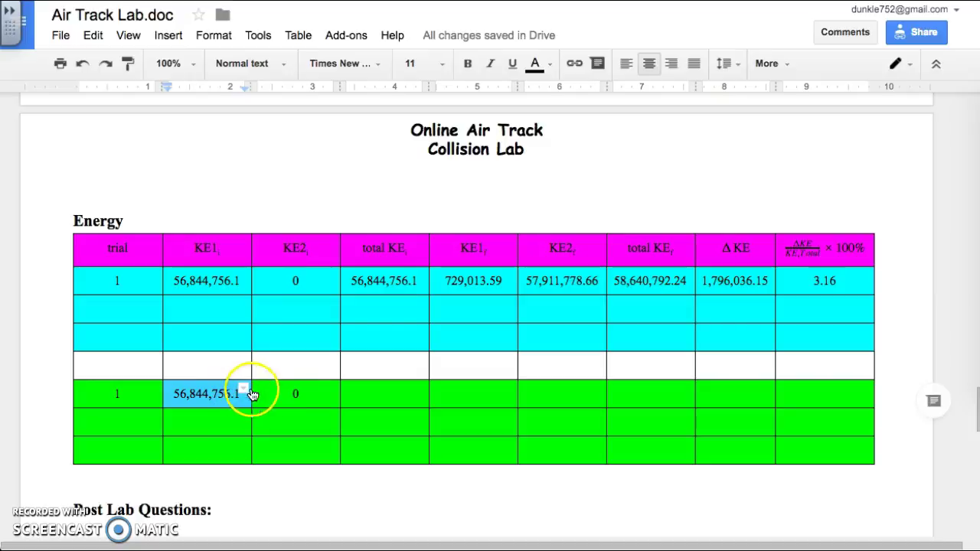
click(391, 390)
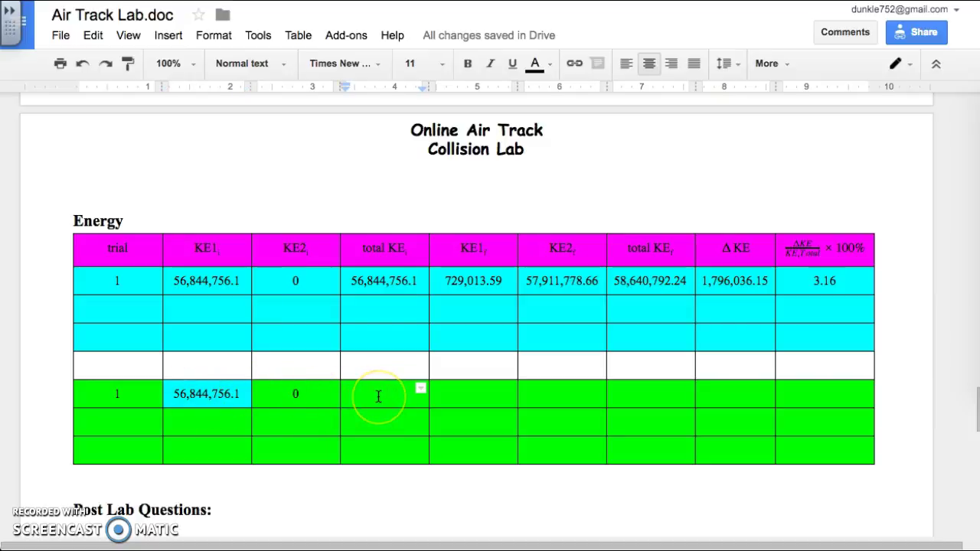
text(56,844,75)
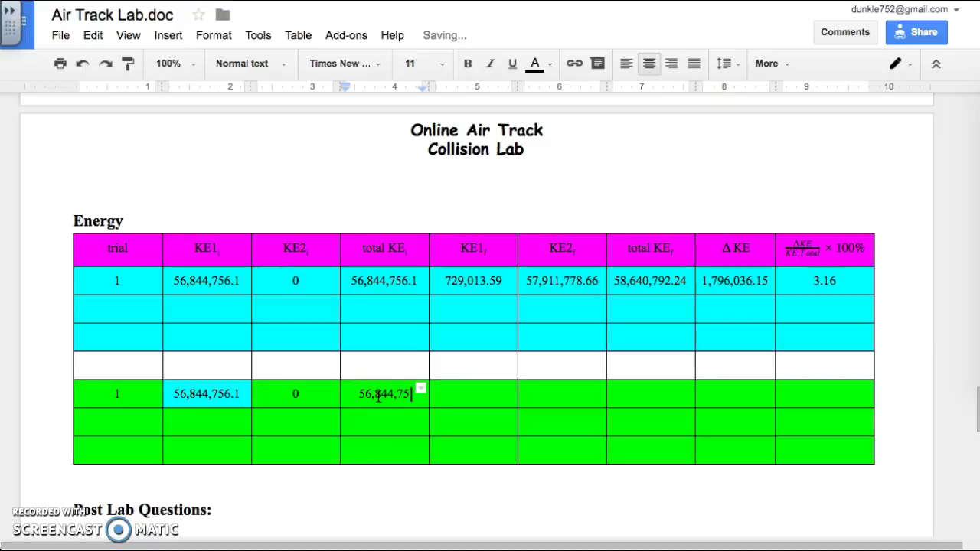
text(6.1)
key(Tab)
Step: Check the inelastic collision's trial 1 mass and final velocity, and enter 11,332,366.14 for KE1f in the Energy table's inelastic row
click(457, 387)
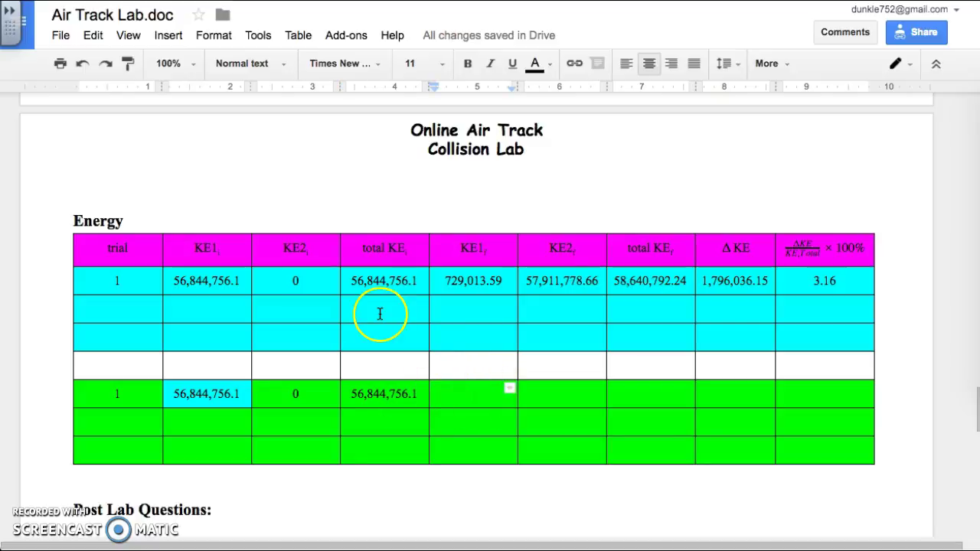
scroll(378, 313, up, 5)
scroll(378, 313, up, 3)
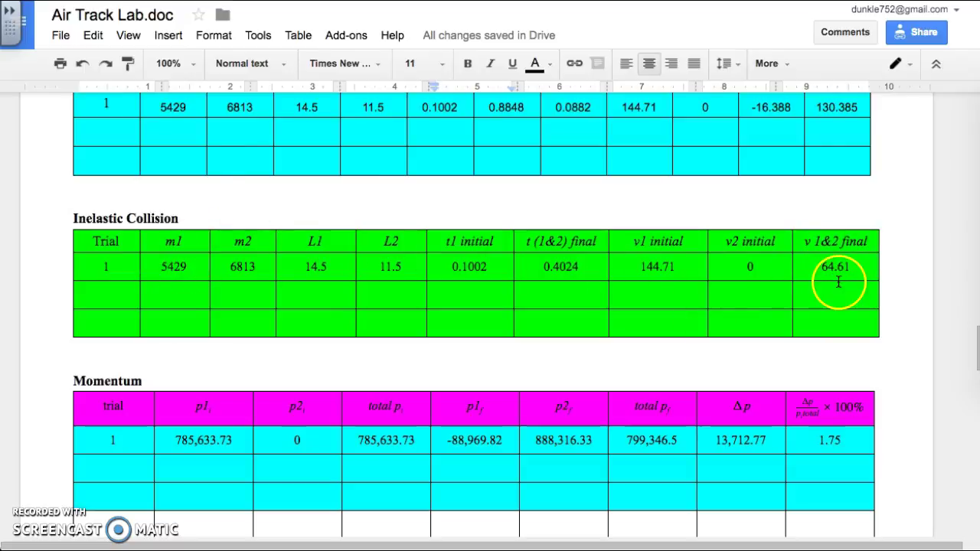
scroll(846, 273, down, 5)
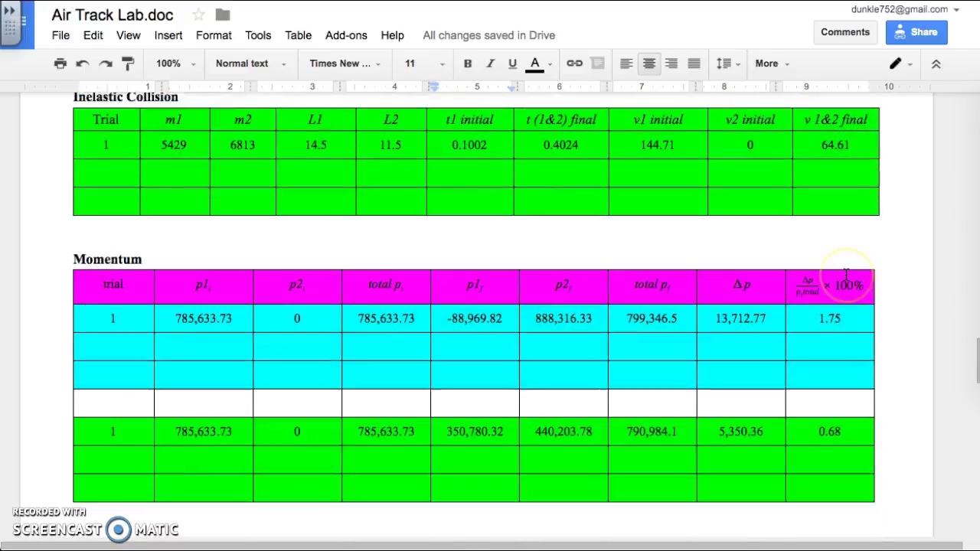
scroll(846, 274, down, 4)
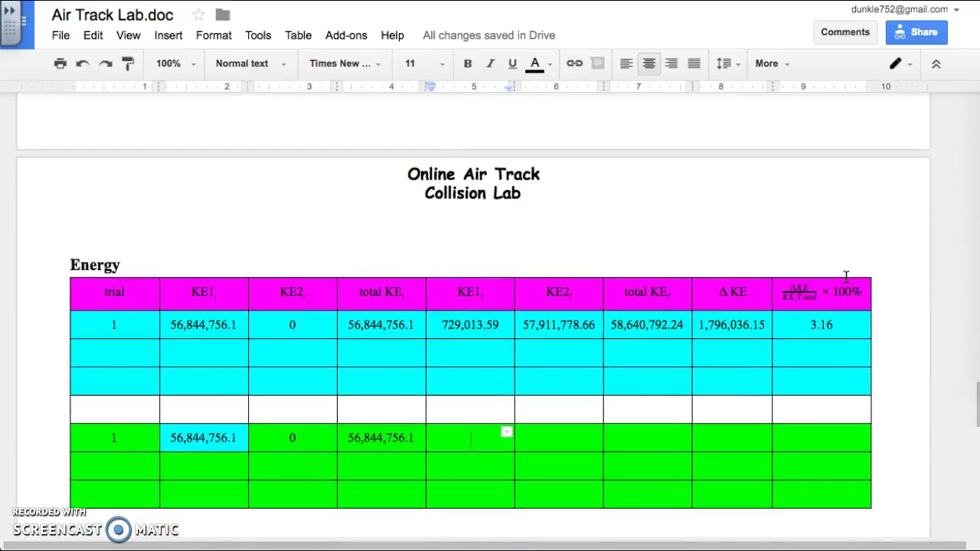
text(11,332)
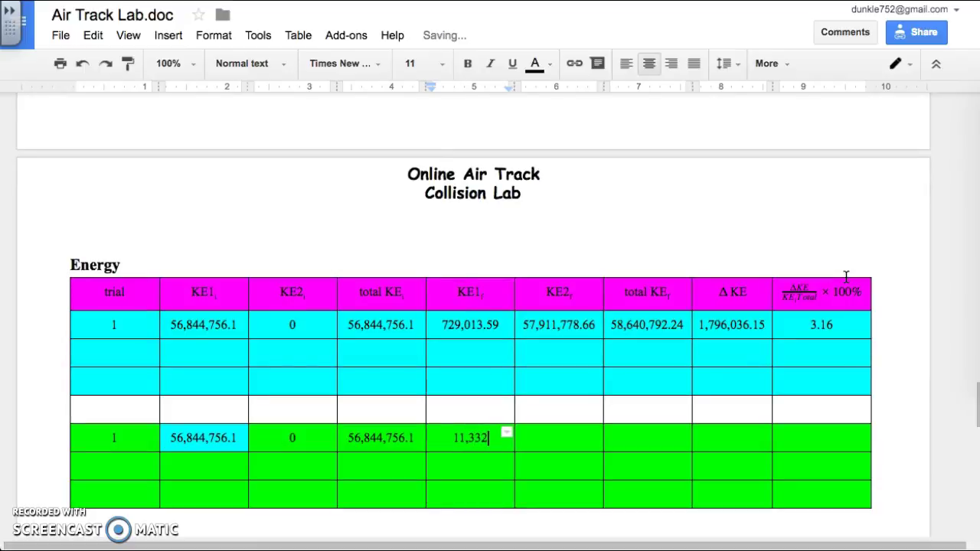
text(,366.14)
key(Tab)
Step: Check the inelastic trial 1 m2 and v 1&2 final, and enter 14,221,294.99 for KE2f in the Energy table
click(817, 290)
scroll(576, 271, up, 5)
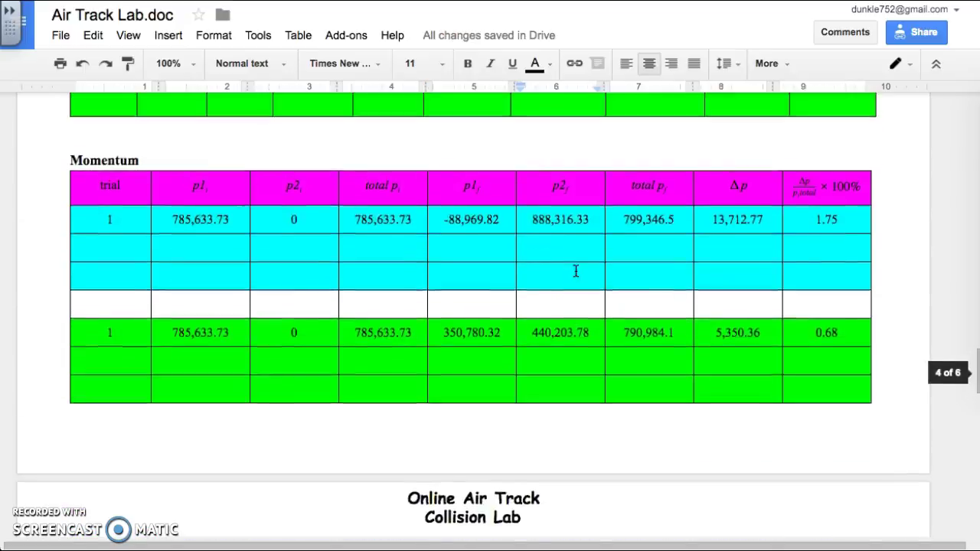
scroll(576, 271, up, 2)
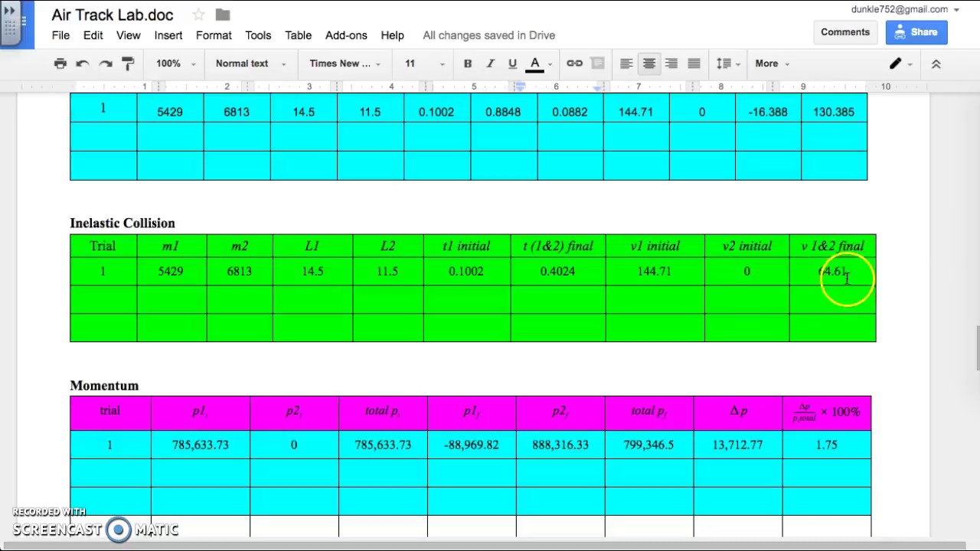
scroll(836, 267, down, 8)
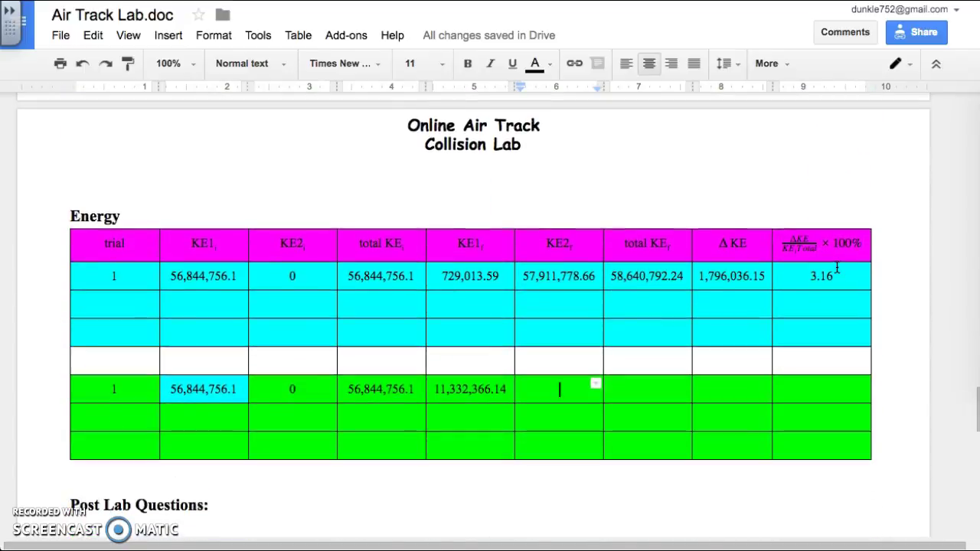
text(14,221)
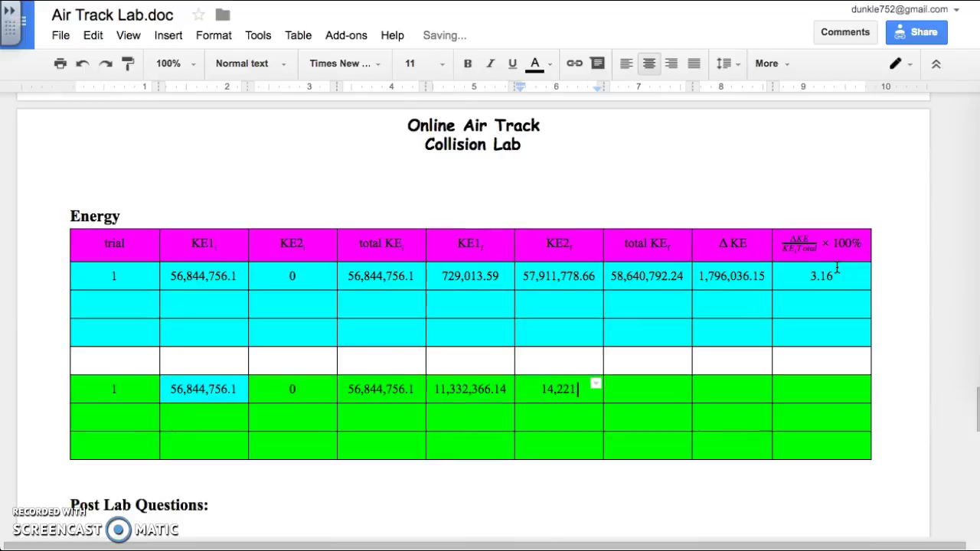
text(,294.99)
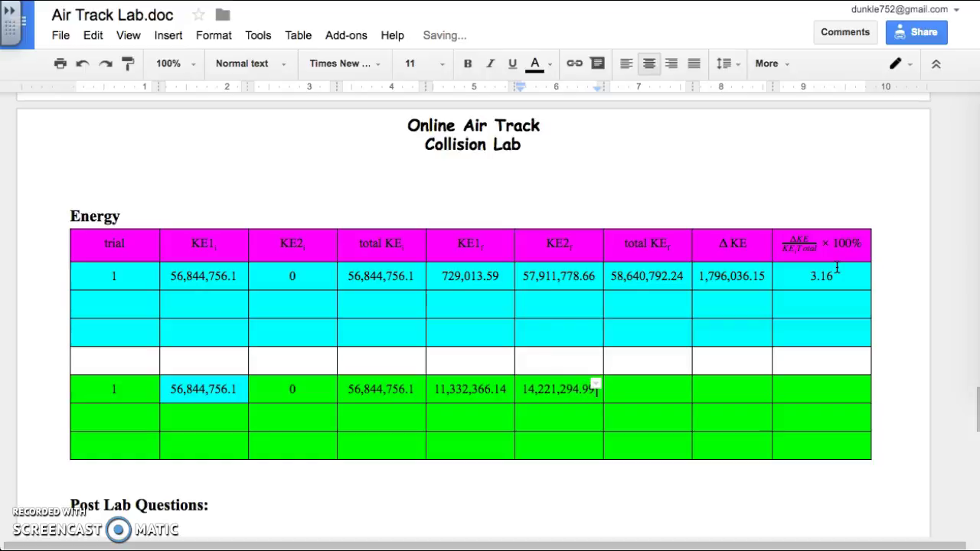
key(Tab)
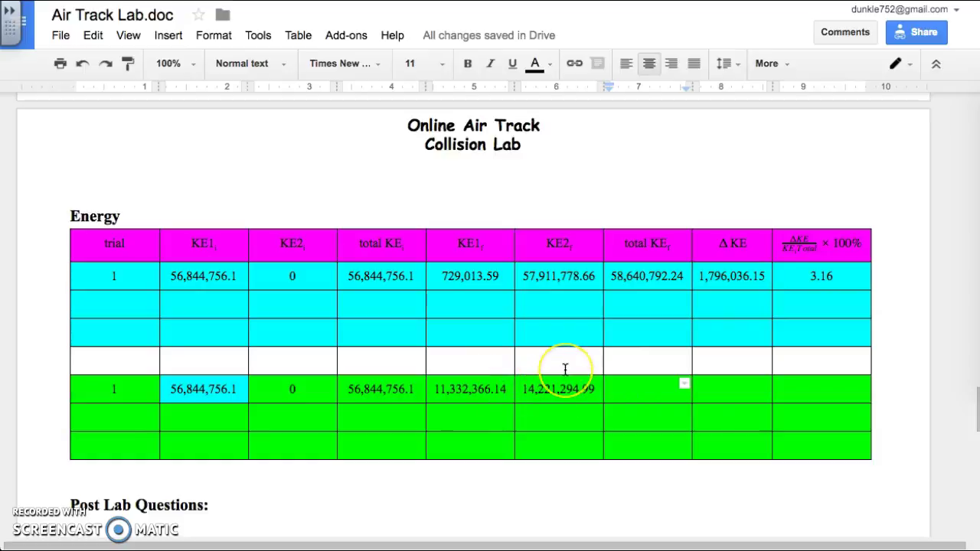
Step: Complete the Energy table's inelastic trial 1 row with 25,553,661.13 for total KEf, -31,291,094.96 for ΔKE and -55.05 for the percent change
text(25,553)
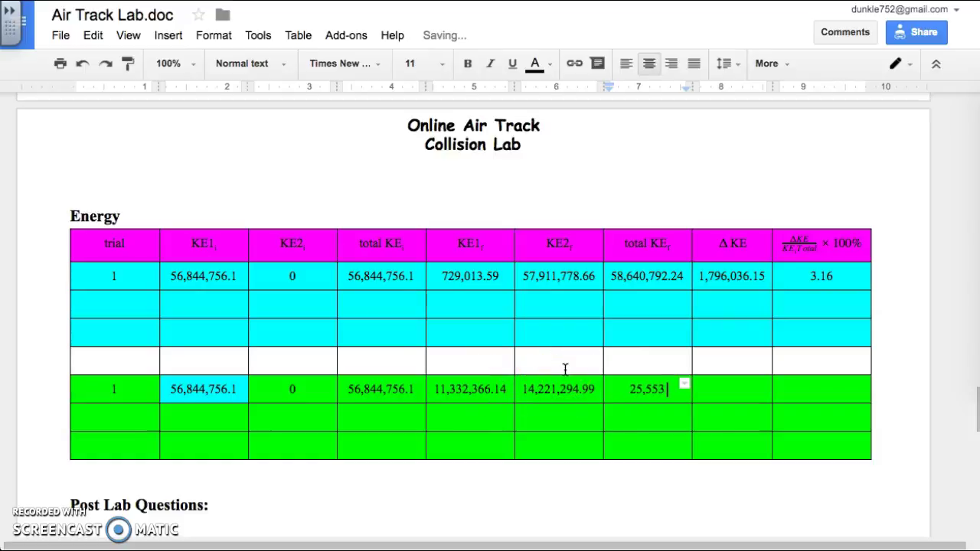
text(,661.13)
key(Tab)
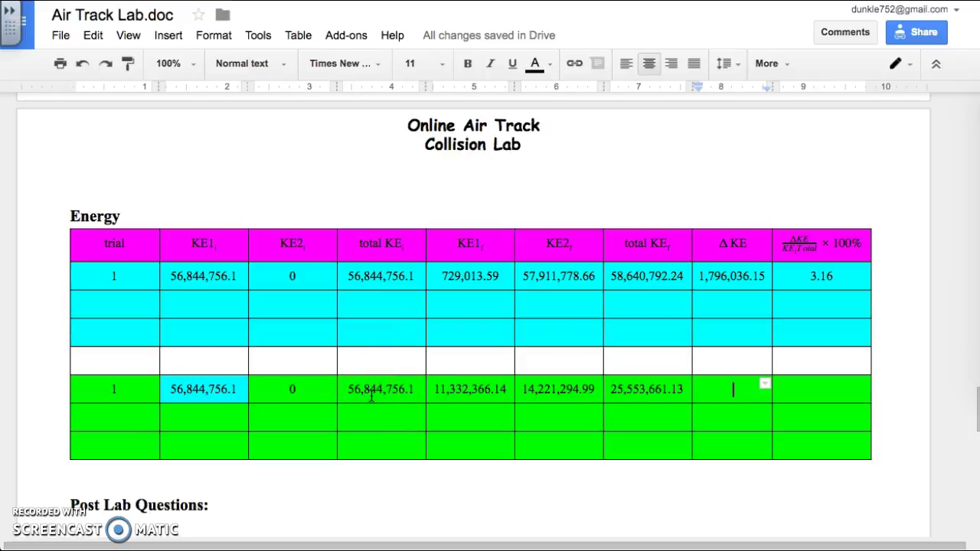
text(-31,291,094.)
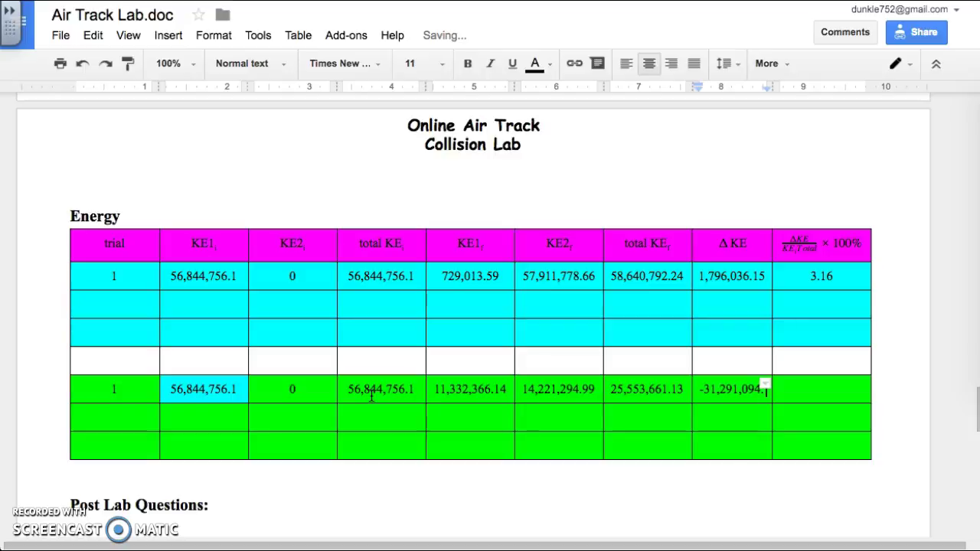
text(96)
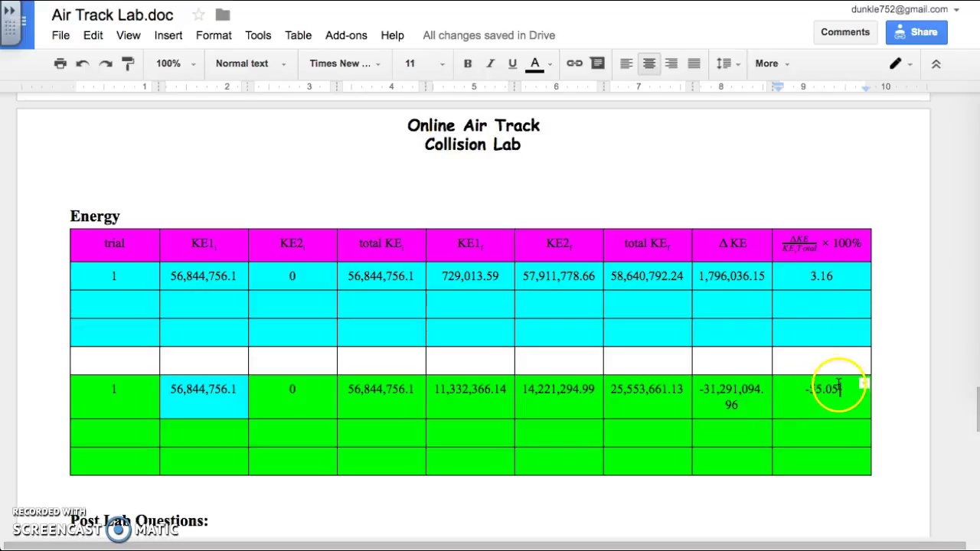
Step: Review the Post Lab Questions, the Sample Calculations formulas and the collision and Momentum tables
scroll(769, 386, down, 5)
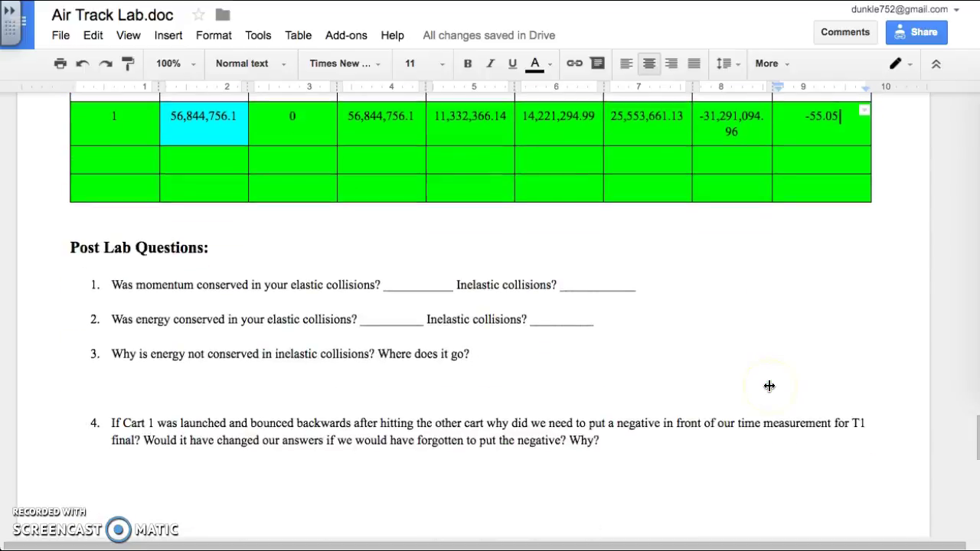
scroll(770, 386, down, 1)
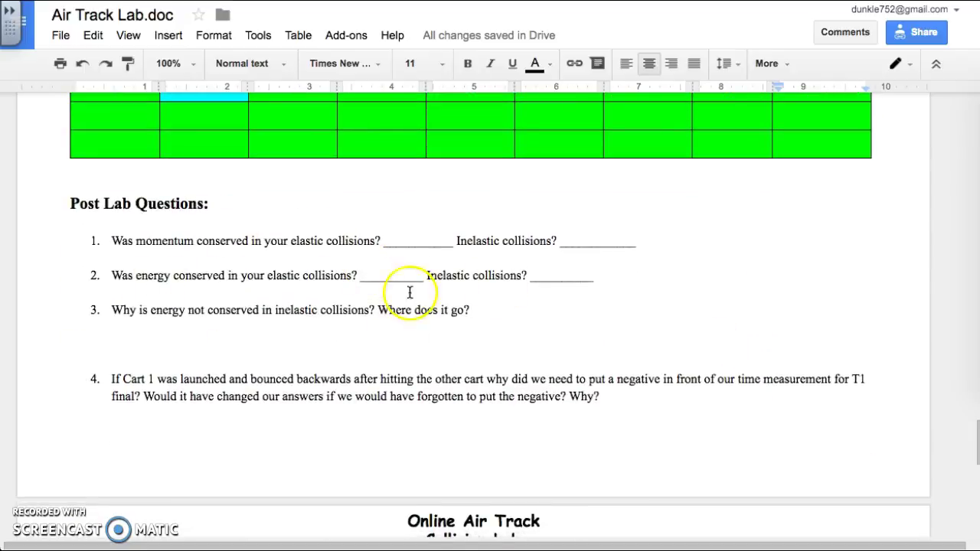
scroll(291, 346, down, 12)
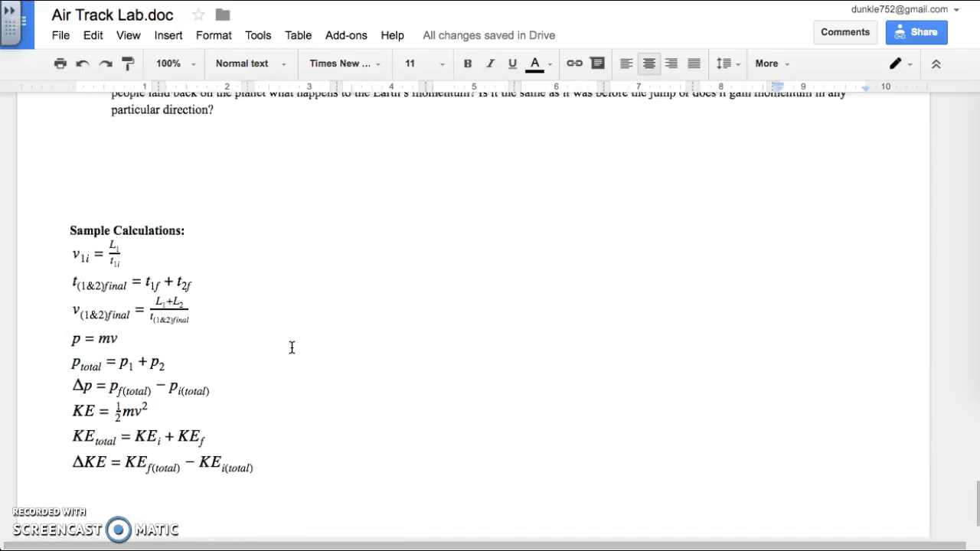
scroll(291, 347, down, 1)
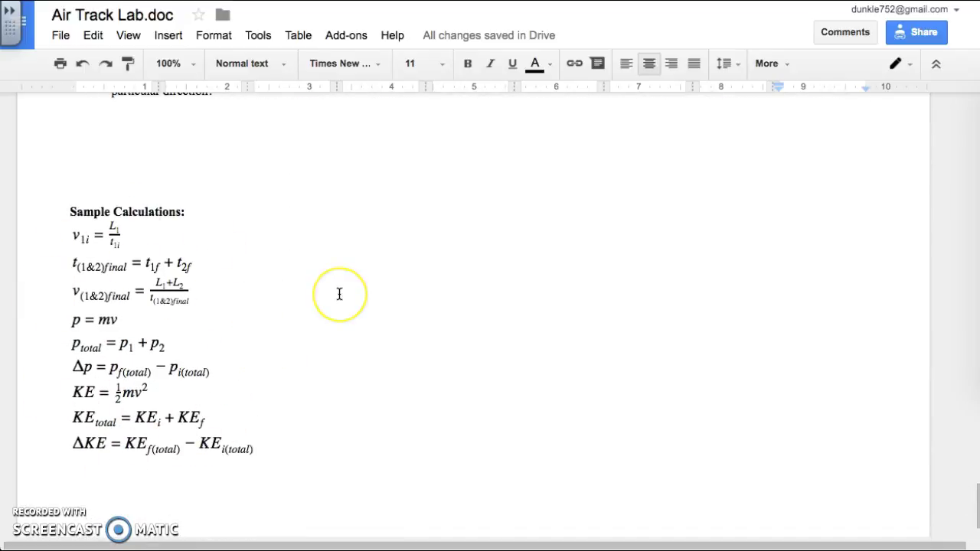
scroll(339, 294, up, 15)
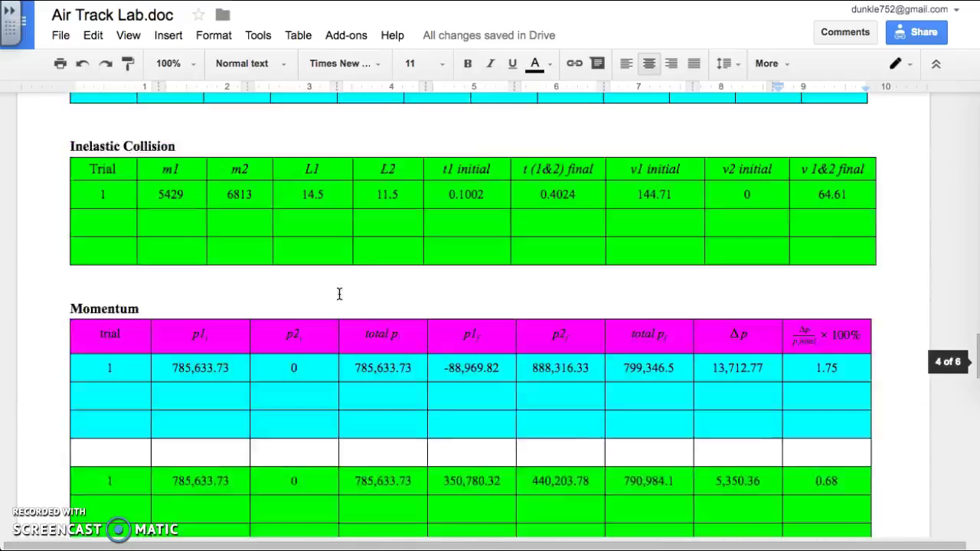
scroll(339, 293, up, 6)
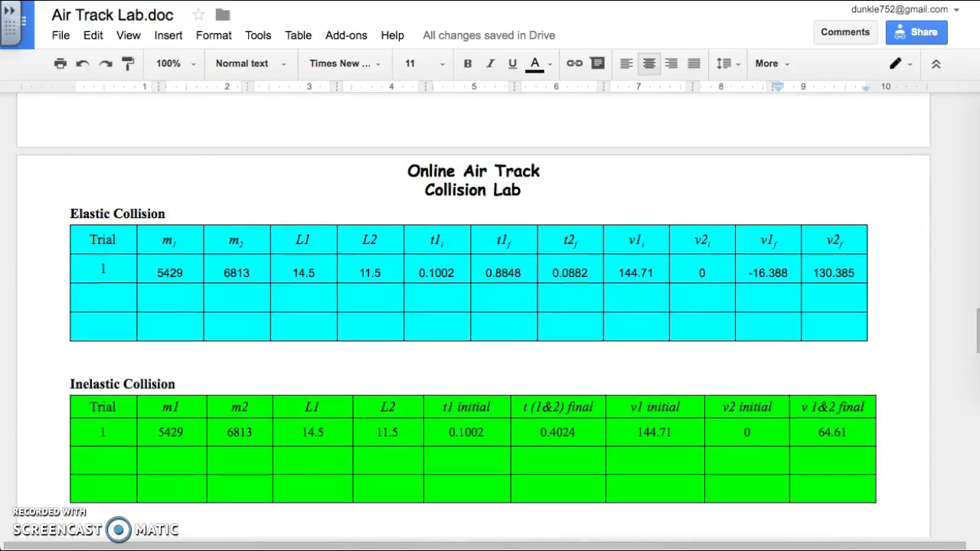